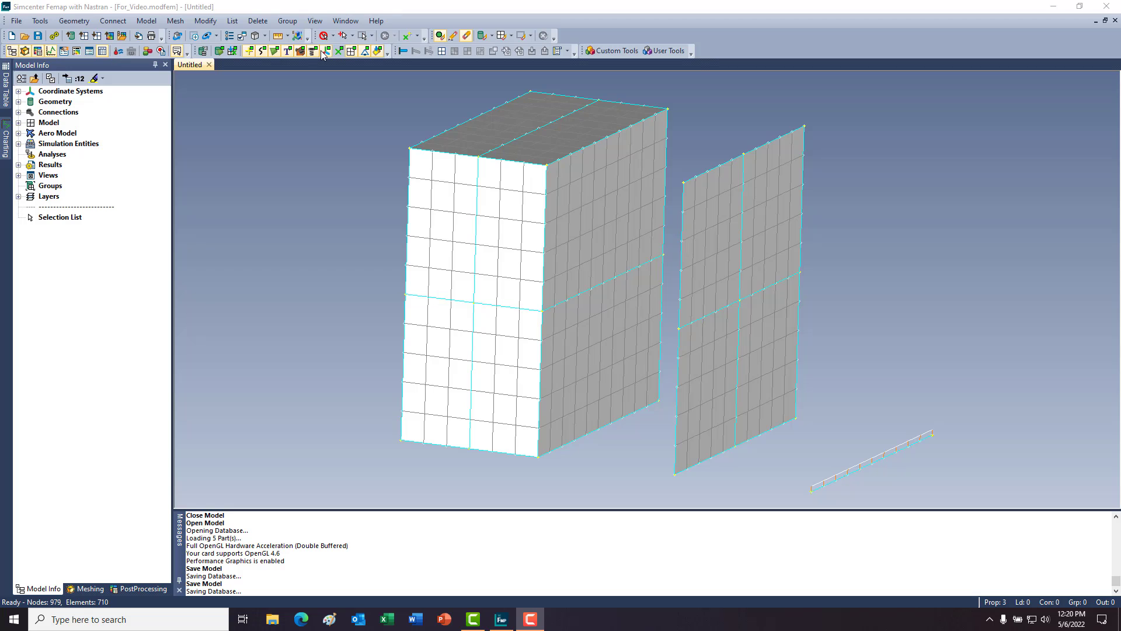
# Step: Create an untitled group containing the curves attached to three nodes: on the bar, at the plate's centre and at the block's front-face centre
pyautogui.click(287, 21)
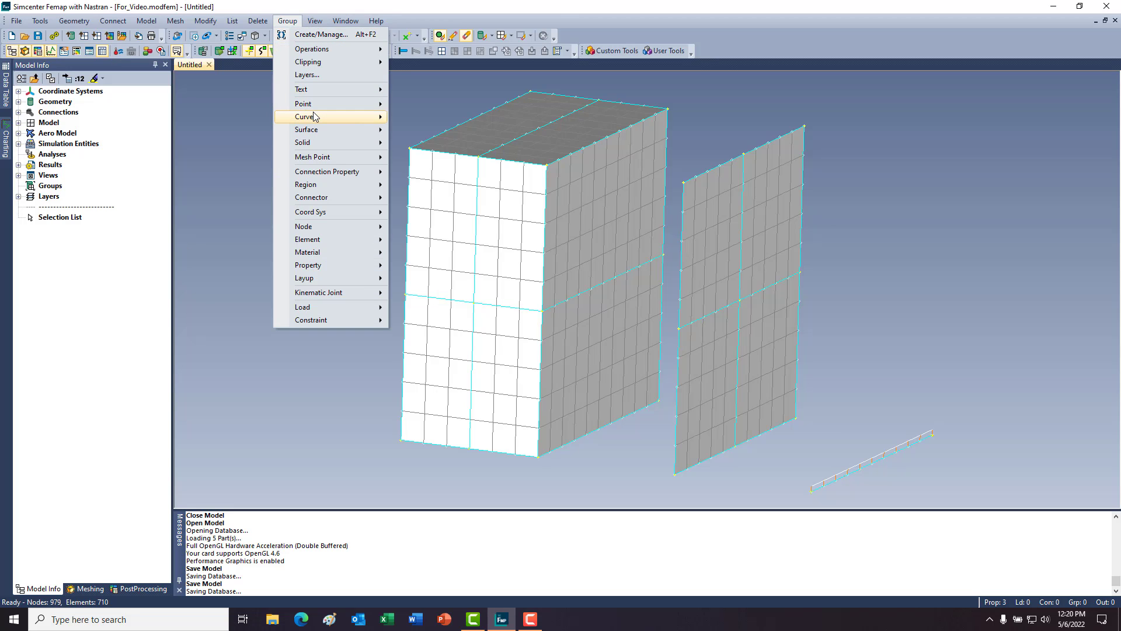
pyautogui.moveTo(314, 117)
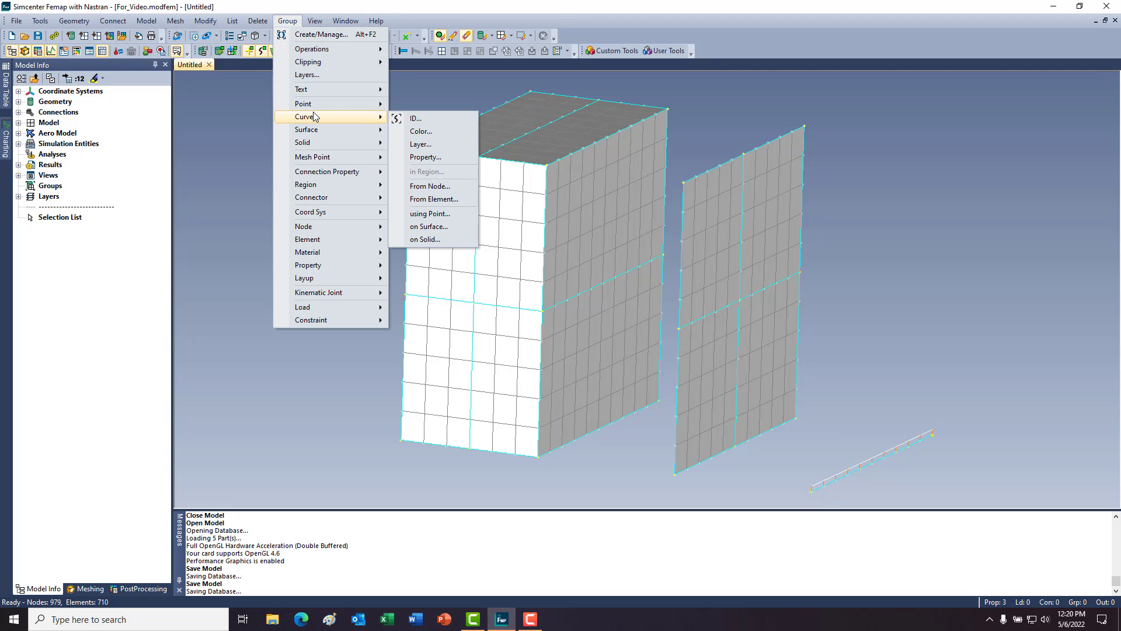
pyautogui.click(430, 186)
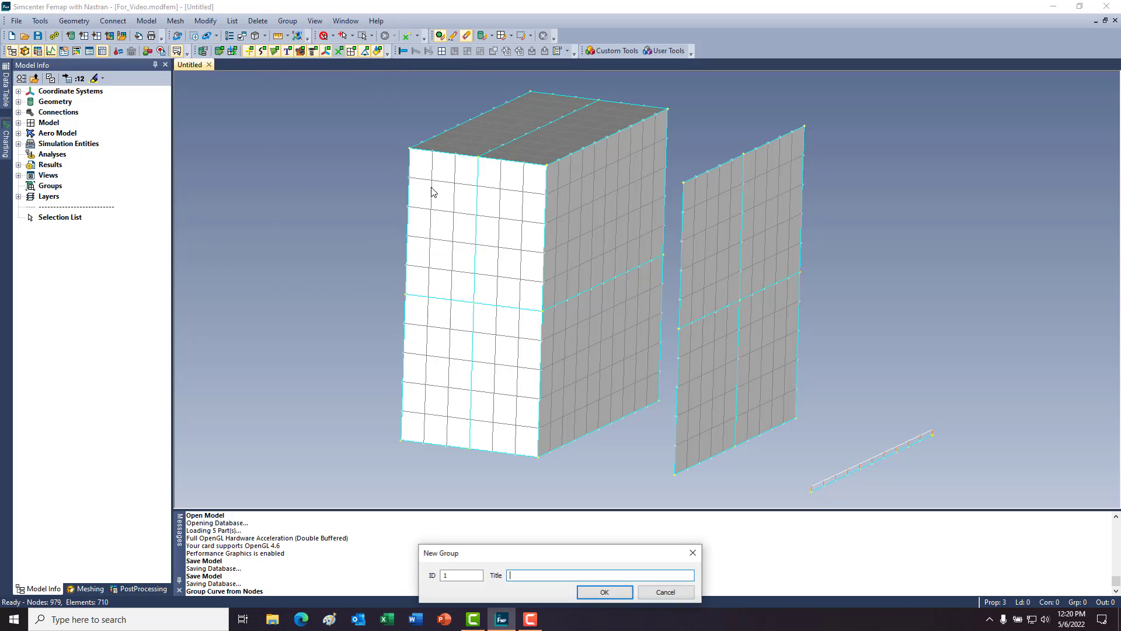
pyautogui.click(607, 590)
pyautogui.click(837, 484)
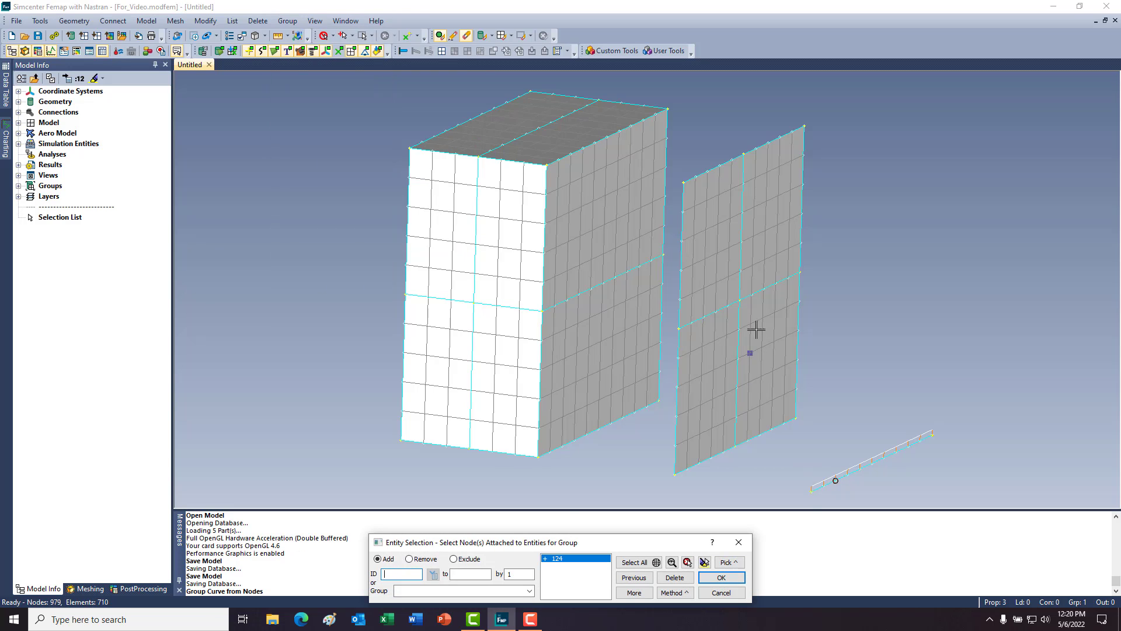
pyautogui.click(739, 301)
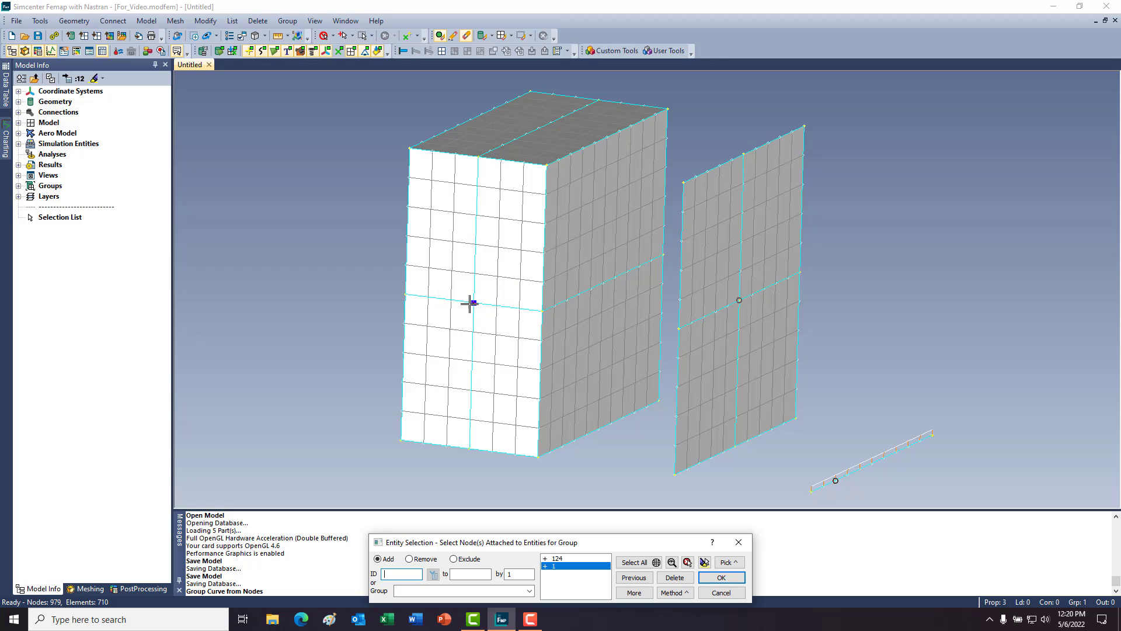
pyautogui.click(721, 578)
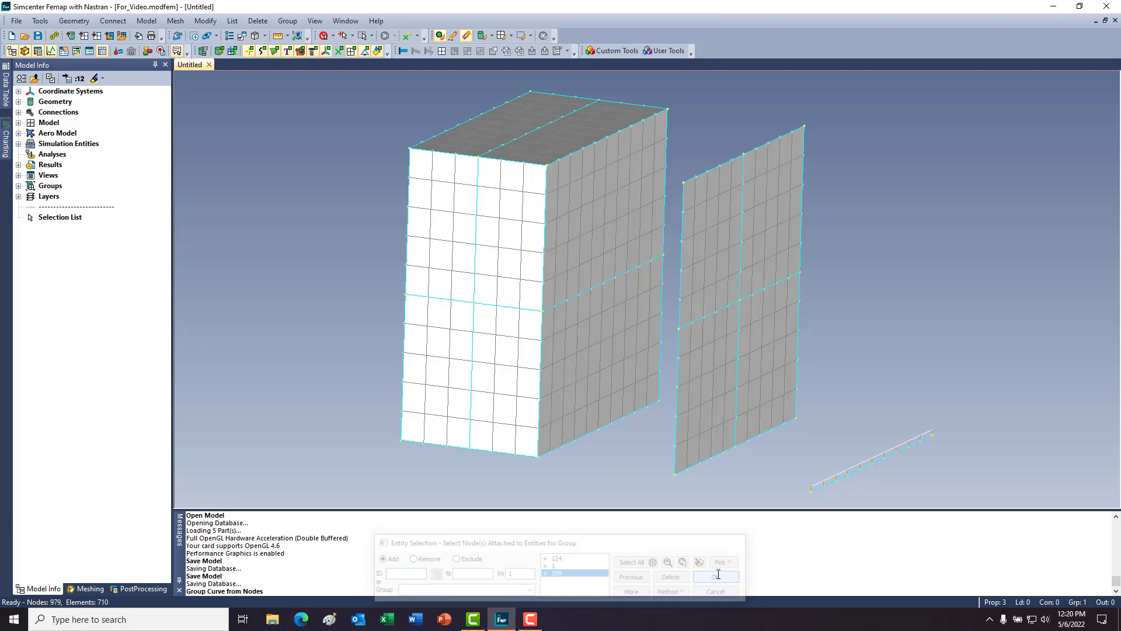
# Step: Add to the group the surfaces attached to elements 71 and 25 at two diagonally opposite corners of the plate
pyautogui.click(287, 21)
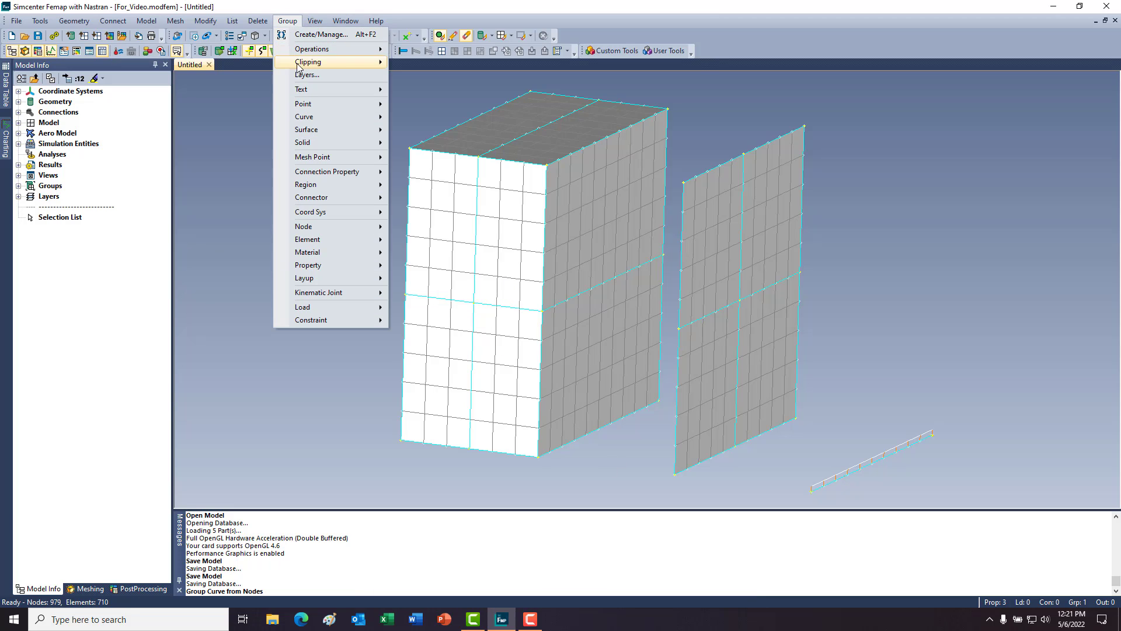
pyautogui.moveTo(373, 130)
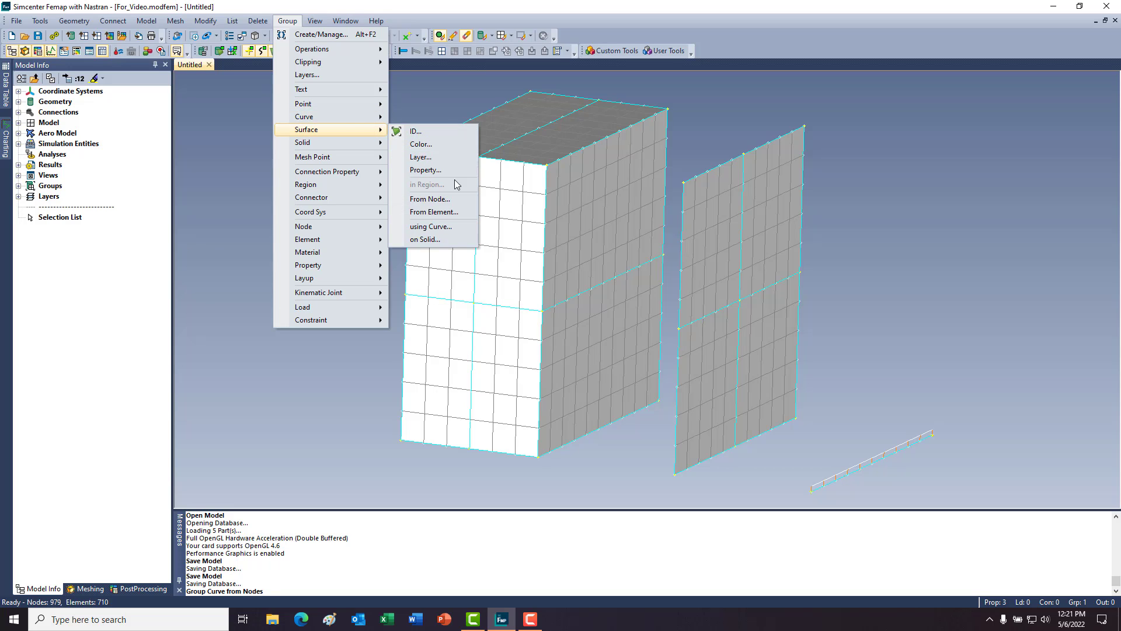
pyautogui.click(439, 212)
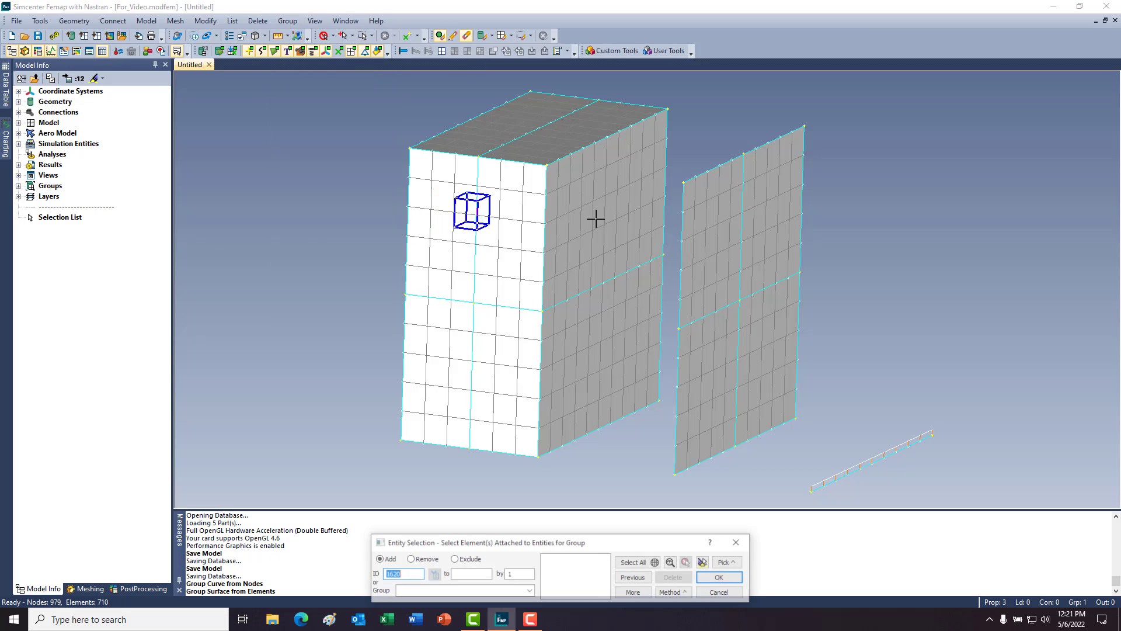
pyautogui.click(830, 131)
pyautogui.click(681, 458)
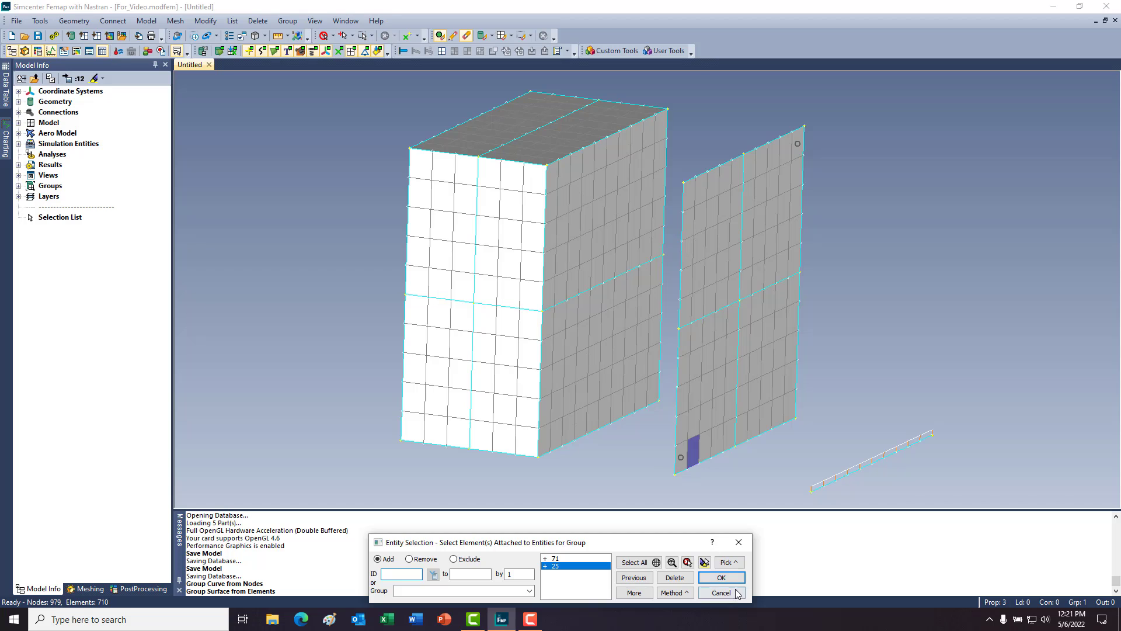
pyautogui.click(722, 577)
# Step: Add to the group the solids attached to elements 1161, 1141 and 1318 along the block's top rear edge
pyautogui.click(288, 21)
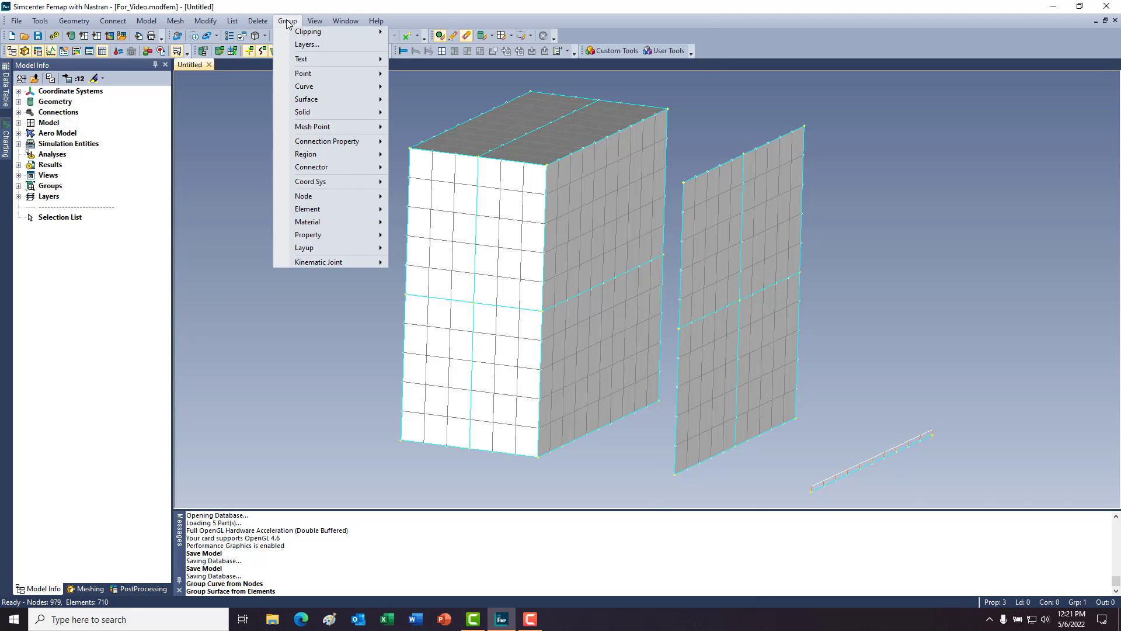
pyautogui.moveTo(325, 142)
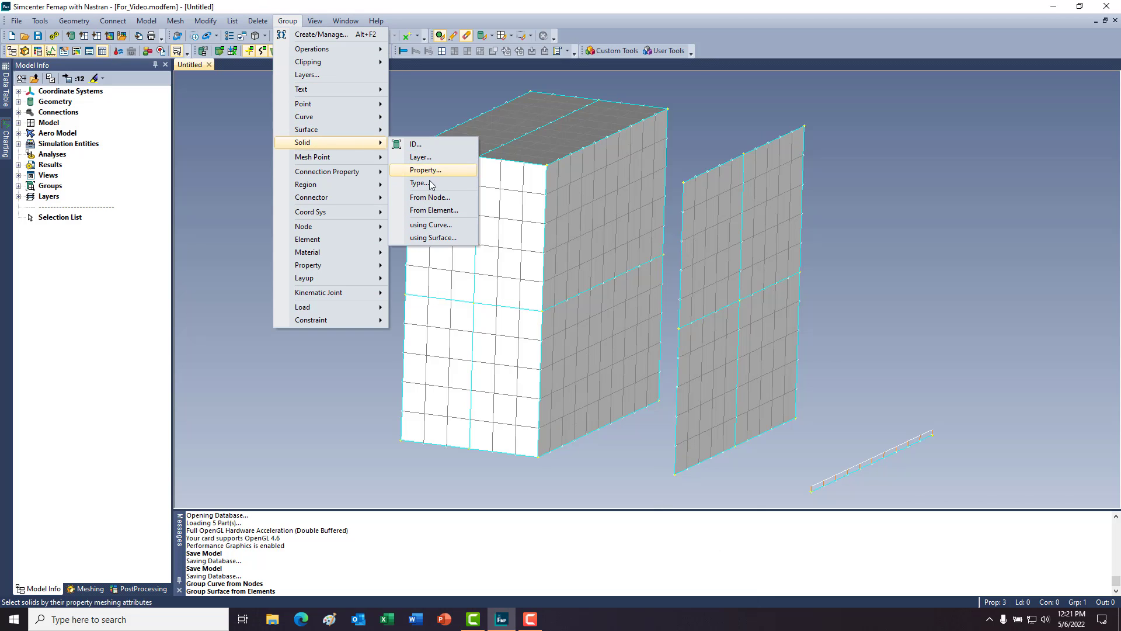
pyautogui.click(432, 210)
pyautogui.click(645, 106)
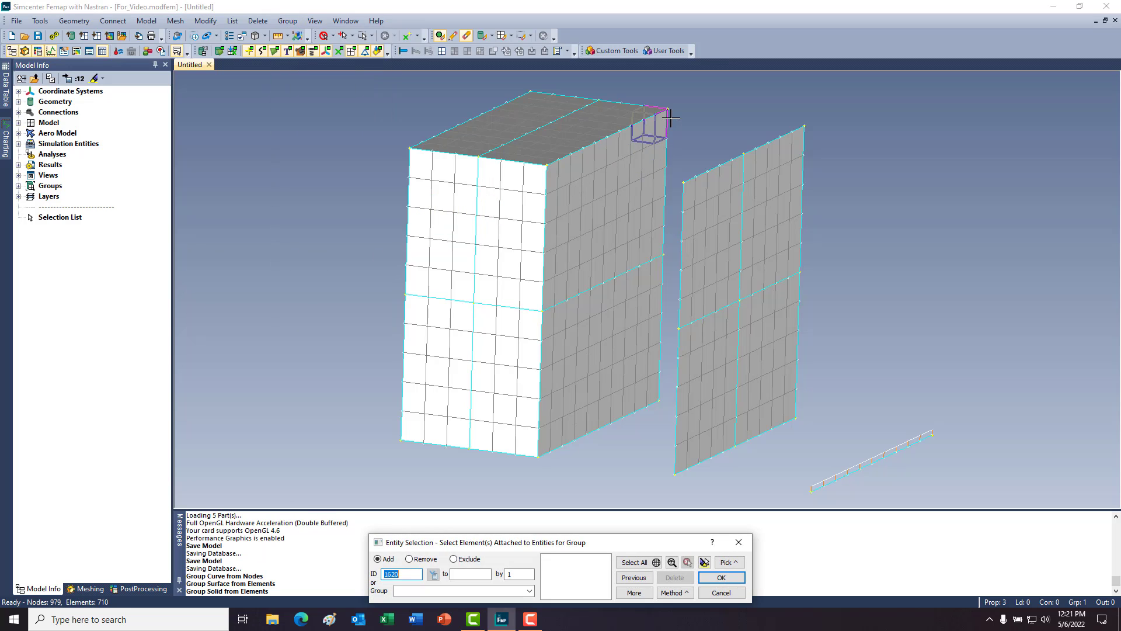
pyautogui.click(605, 101)
pyautogui.click(528, 80)
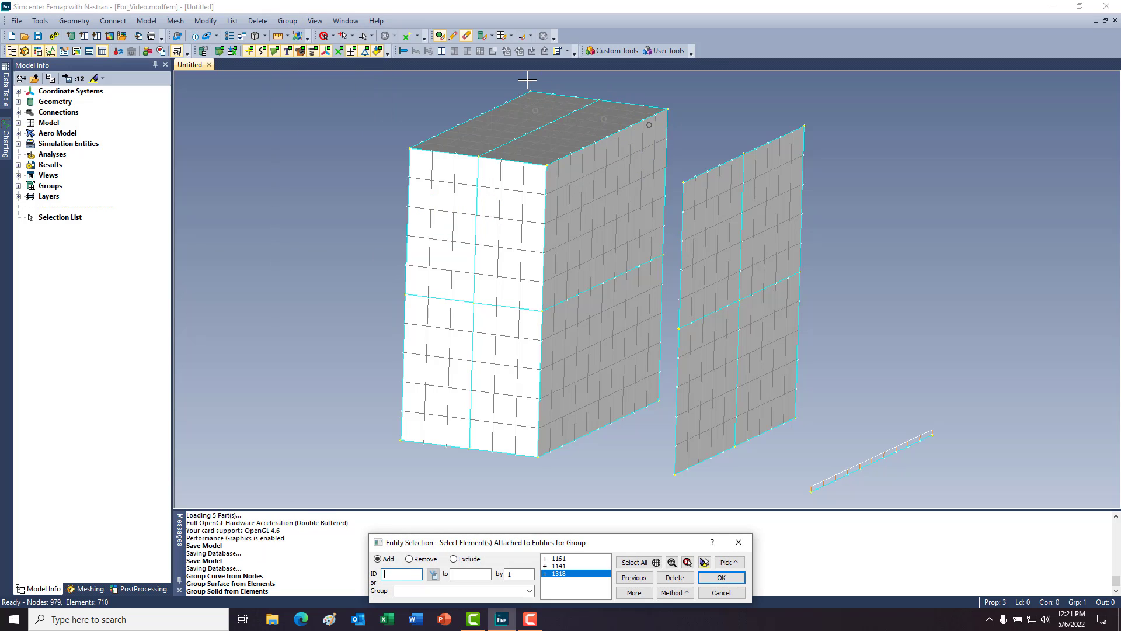
pyautogui.click(722, 577)
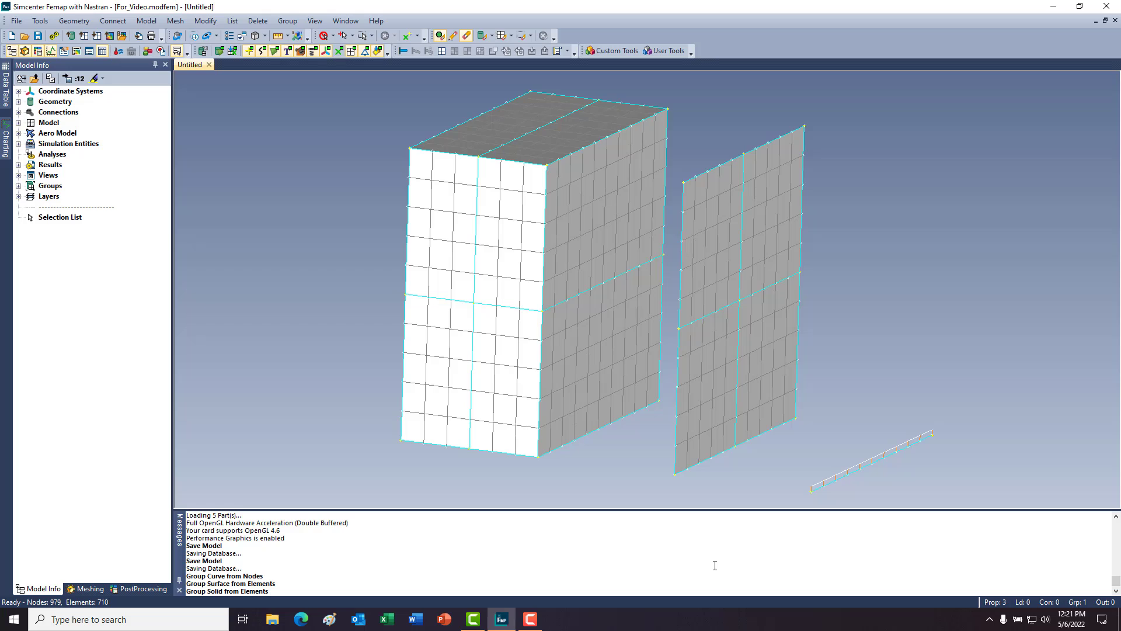
# Step: Display only the active group to check its contents, and return to showing the full model
pyautogui.click(1083, 607)
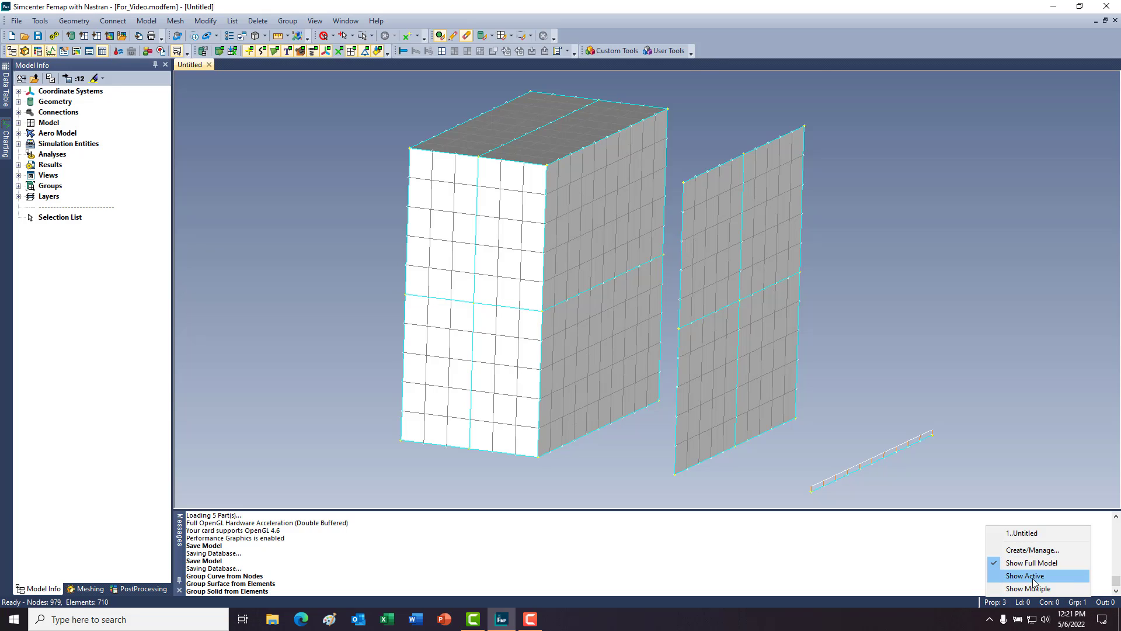
pyautogui.click(1033, 579)
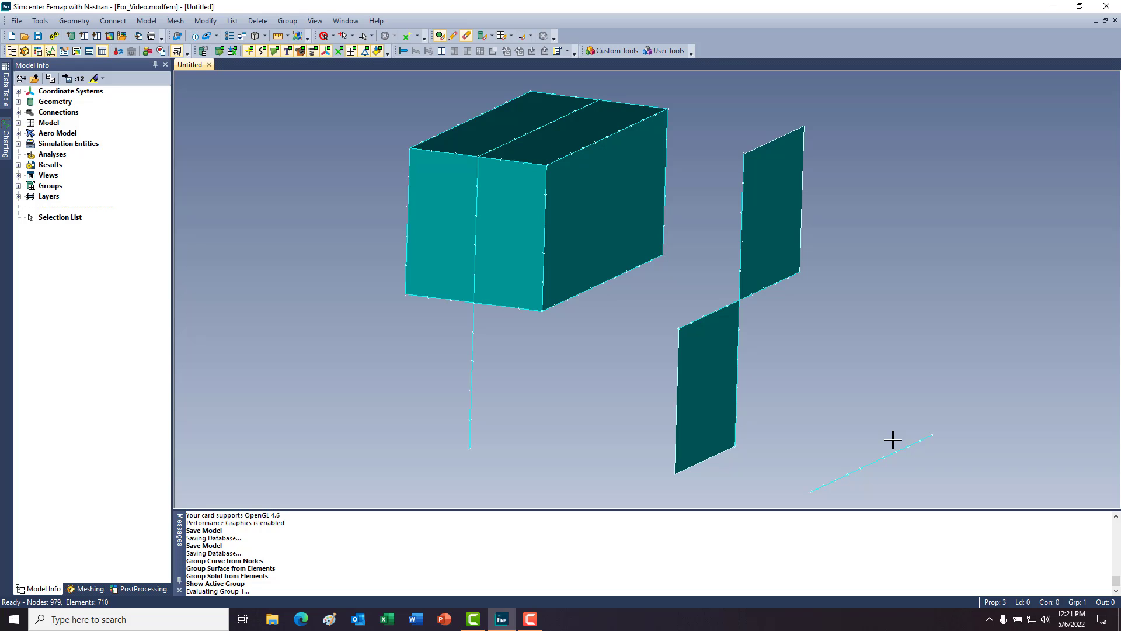
pyautogui.click(1077, 602)
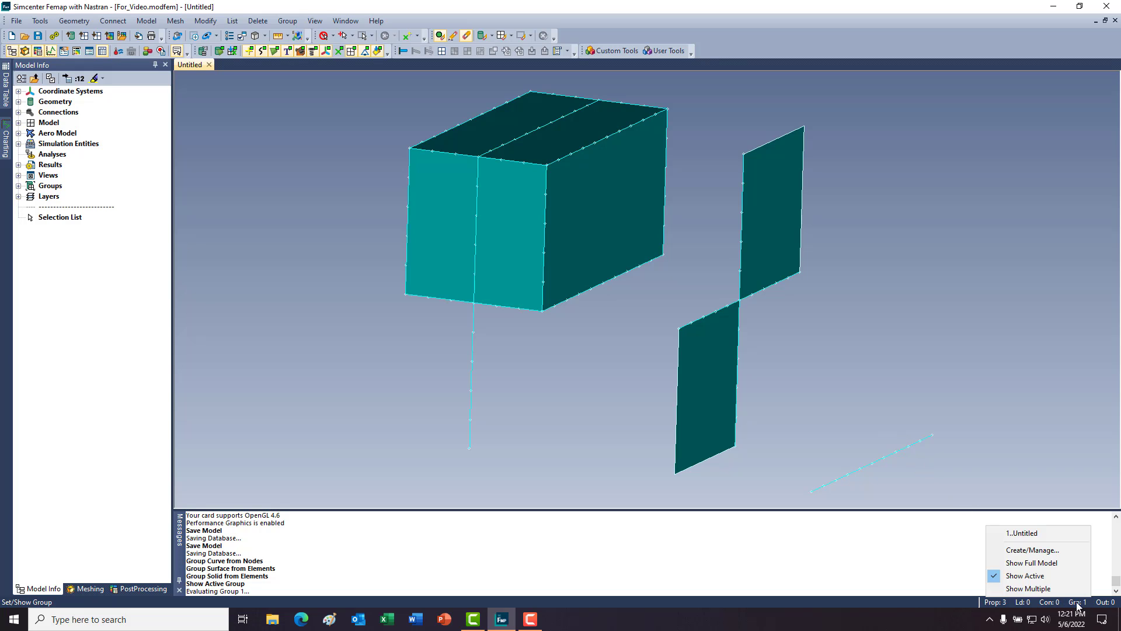
pyautogui.click(1040, 563)
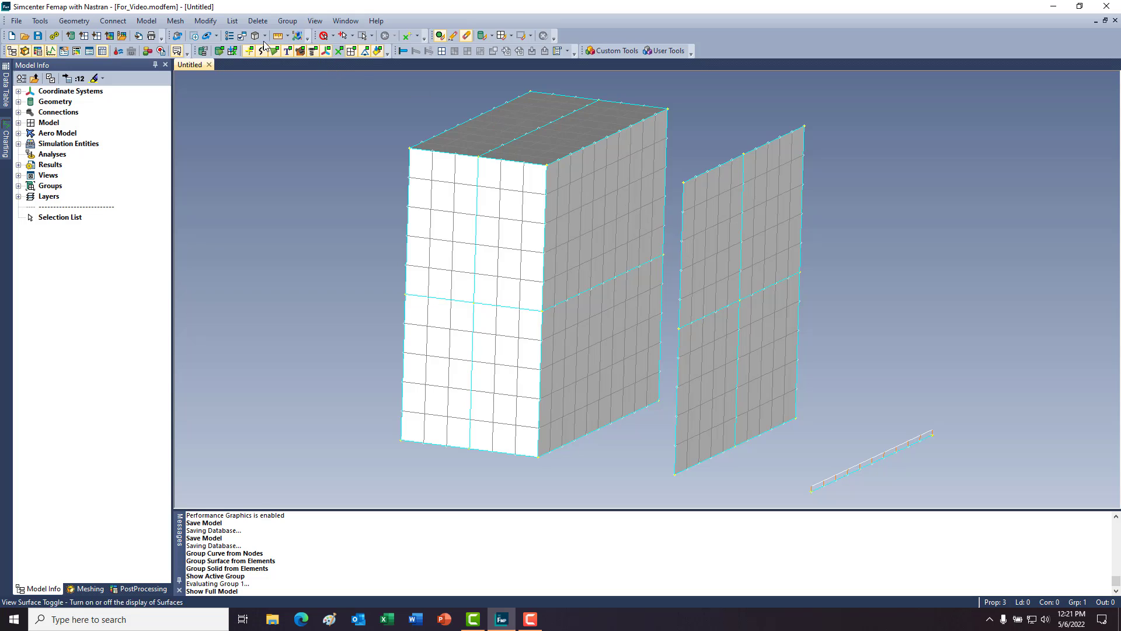
# Step: Select curves to list with the From Node method, using nodes on the bar, at the plate's centre and at the block's front-face centre
pyautogui.click(232, 22)
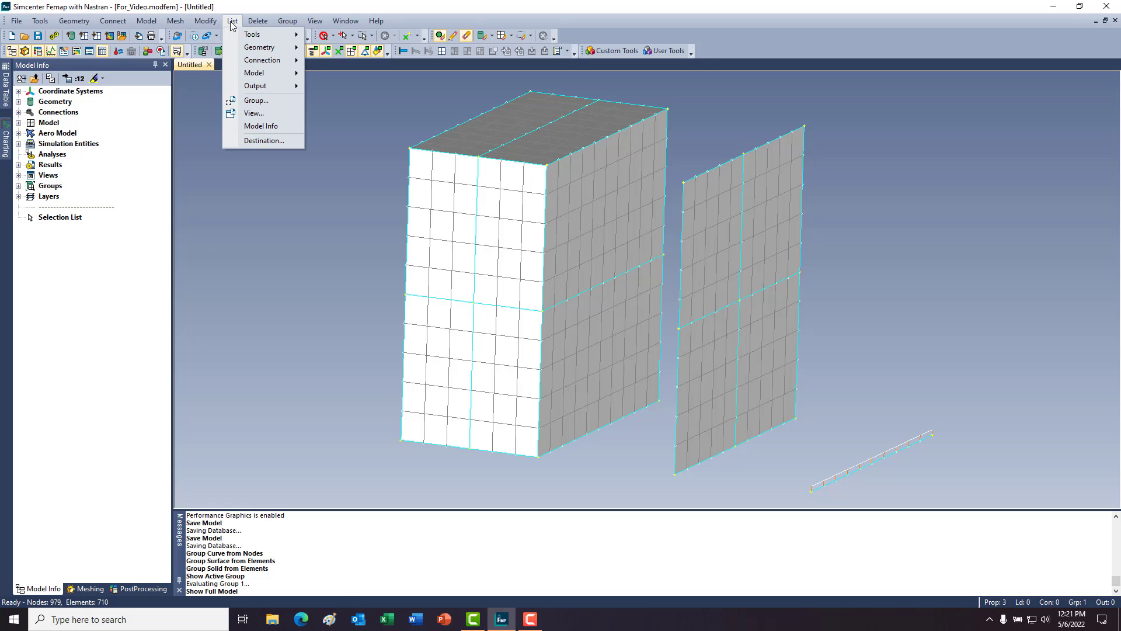
pyautogui.moveTo(257, 48)
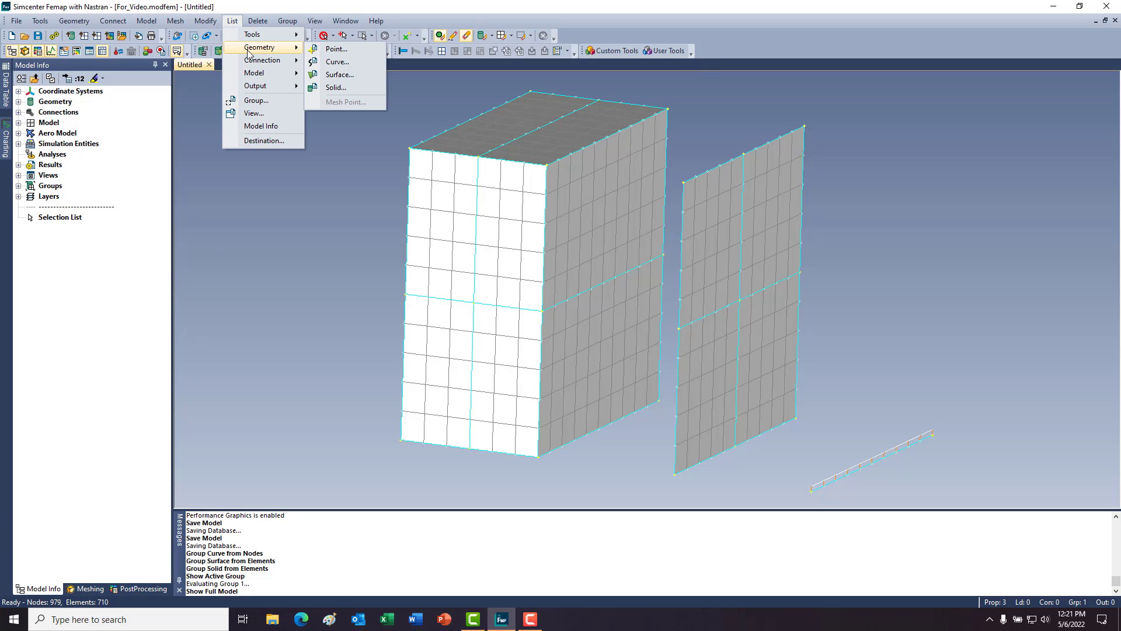
pyautogui.click(337, 62)
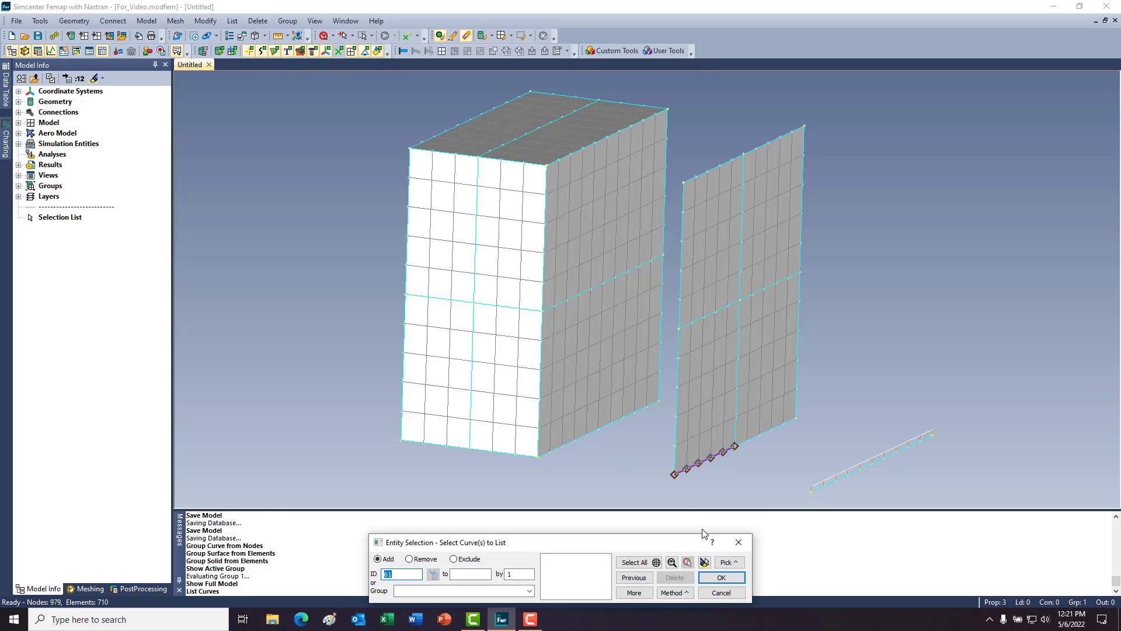
pyautogui.click(673, 592)
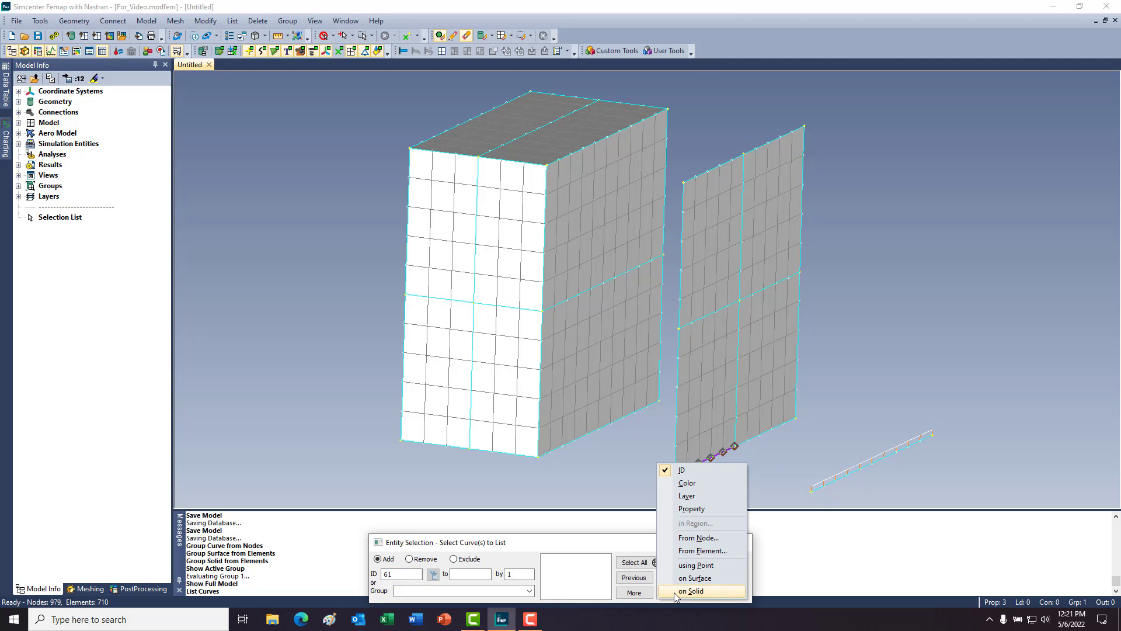
pyautogui.click(698, 537)
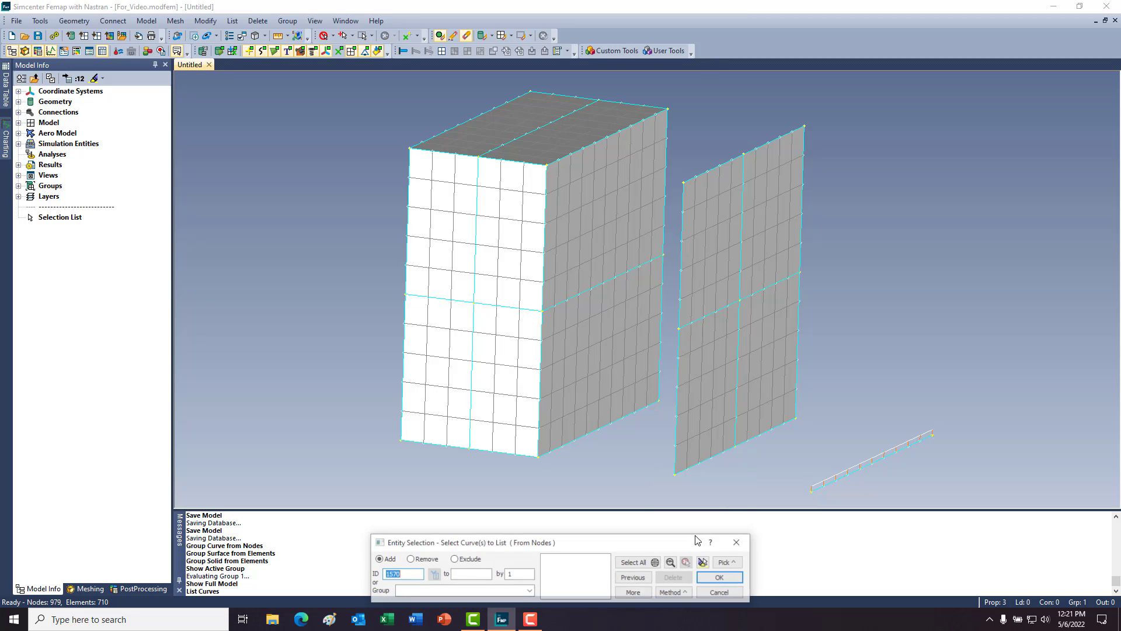
pyautogui.click(837, 481)
pyautogui.click(739, 300)
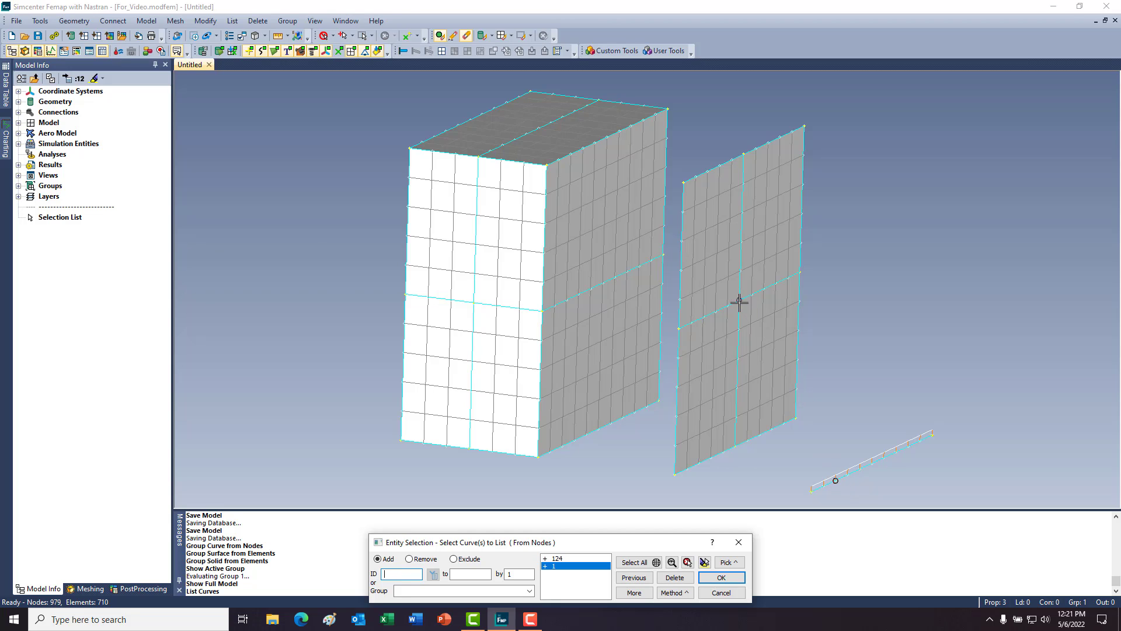
pyautogui.click(473, 302)
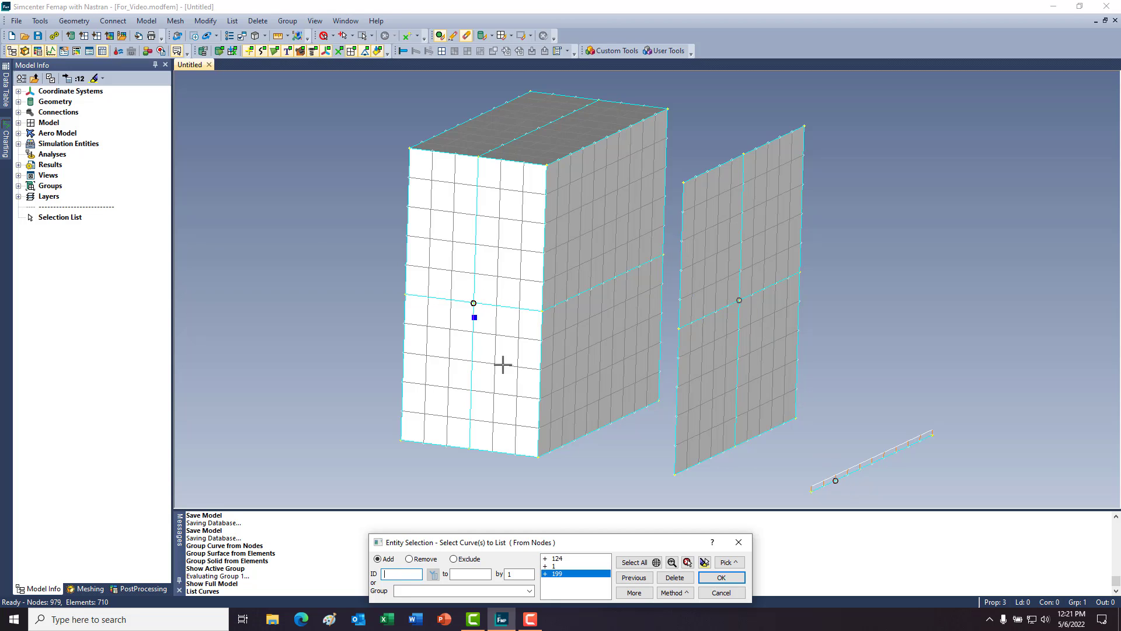
pyautogui.click(705, 562)
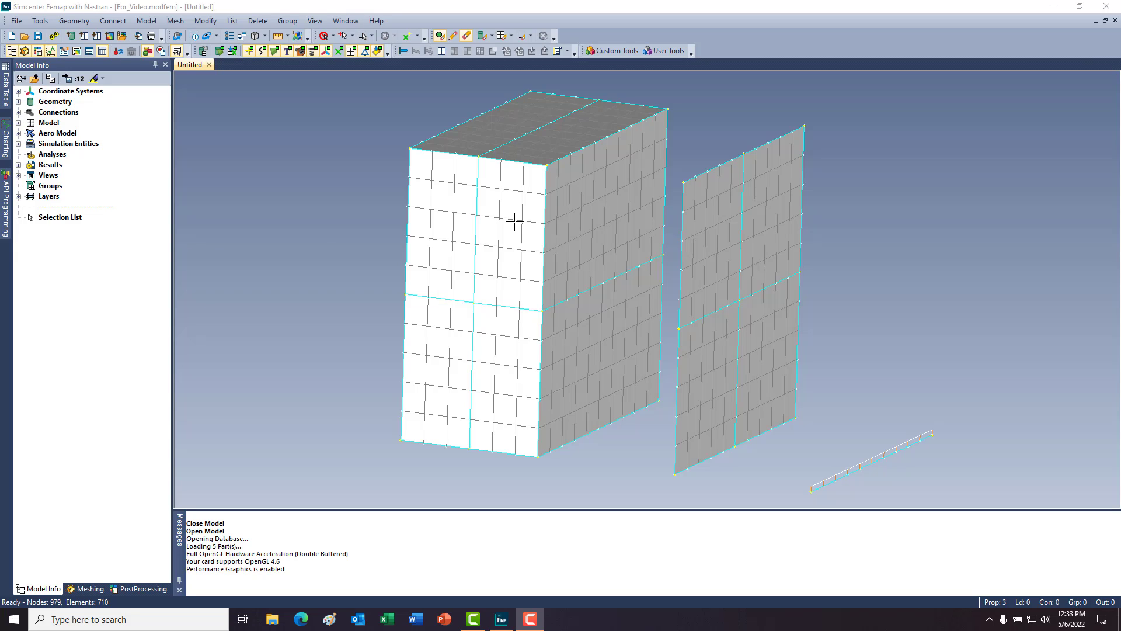
# Step: Show nodes labelled with their IDs in the view, selecting them with the Add_Nodes_By_Range API selection tool
pyautogui.click(345, 21)
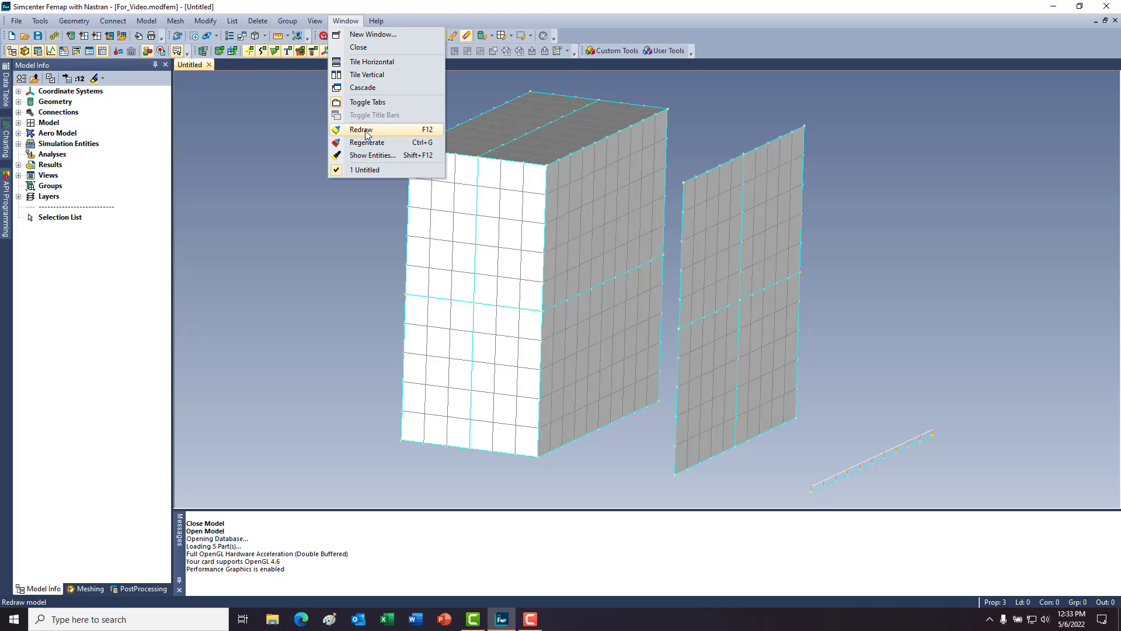
pyautogui.click(368, 155)
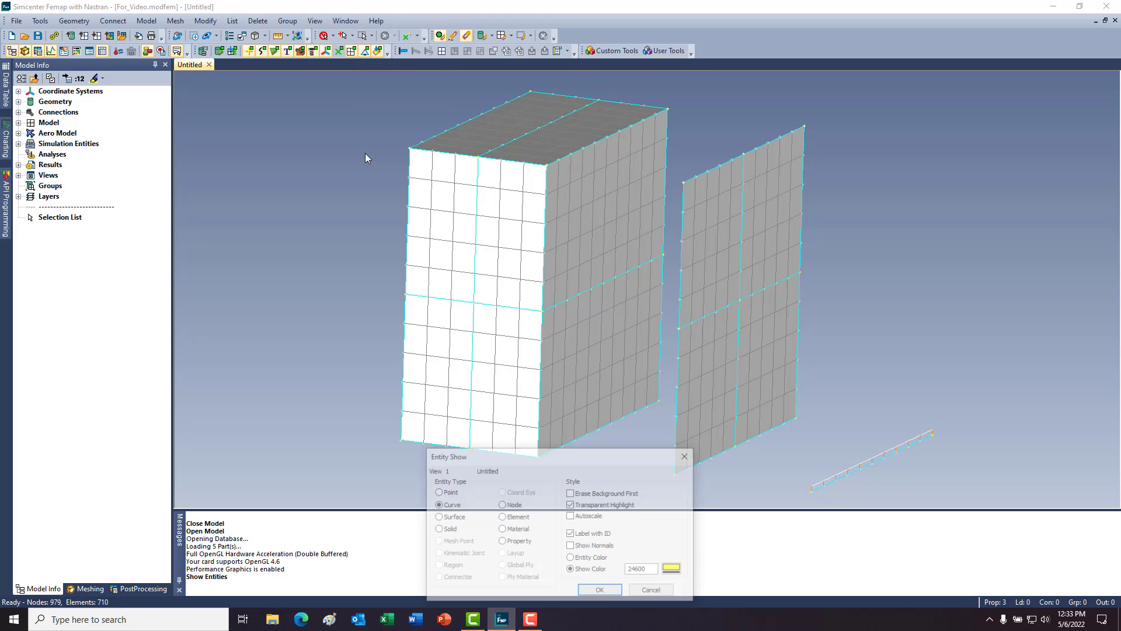
pyautogui.click(501, 505)
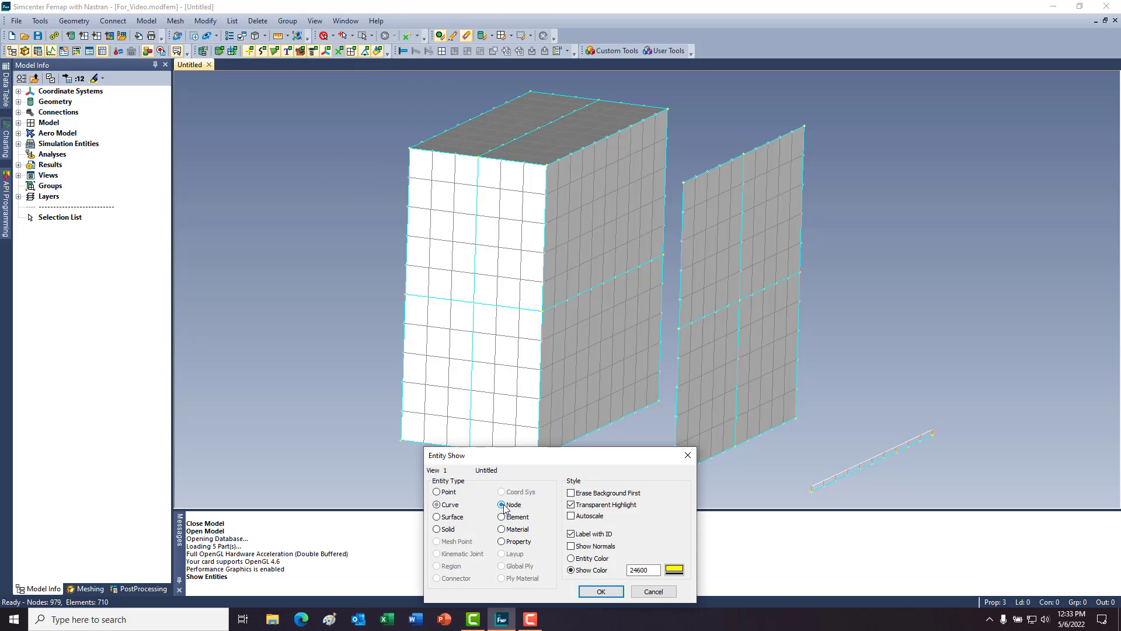
pyautogui.click(602, 592)
pyautogui.moveTo(669, 545); pyautogui.dragTo(612, 317)
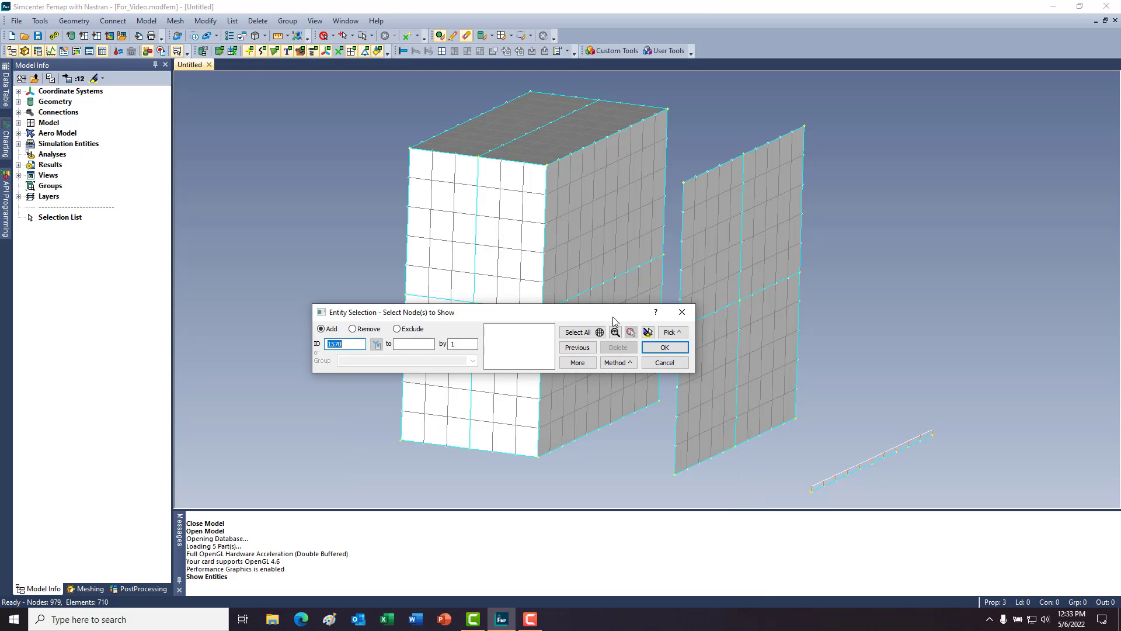
pyautogui.click(671, 332)
pyautogui.moveTo(688, 331)
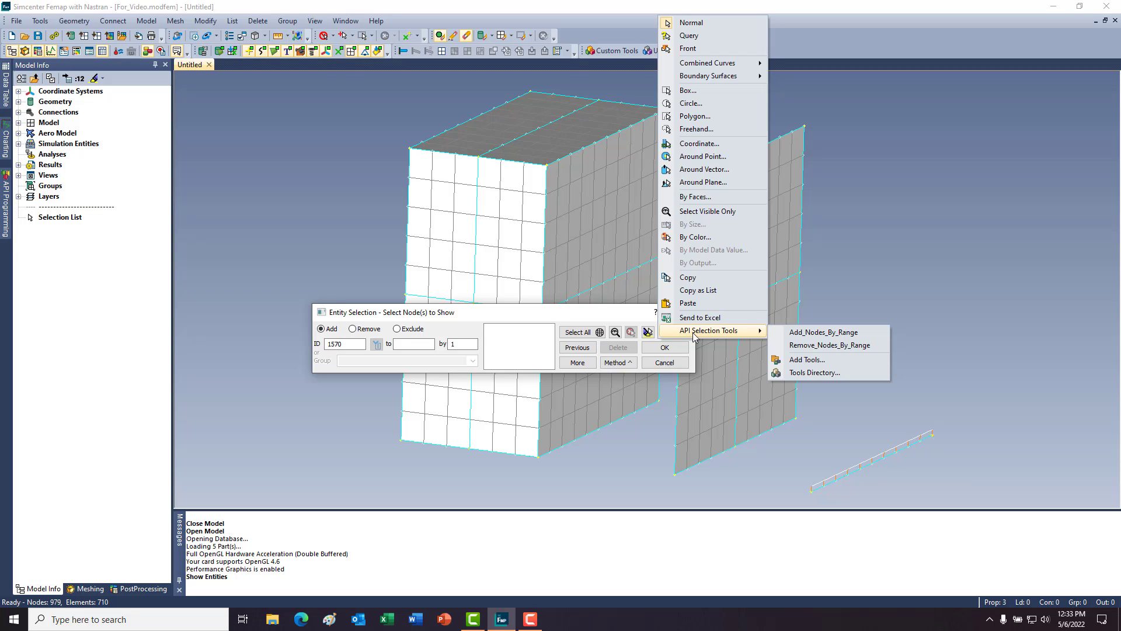
pyautogui.click(809, 332)
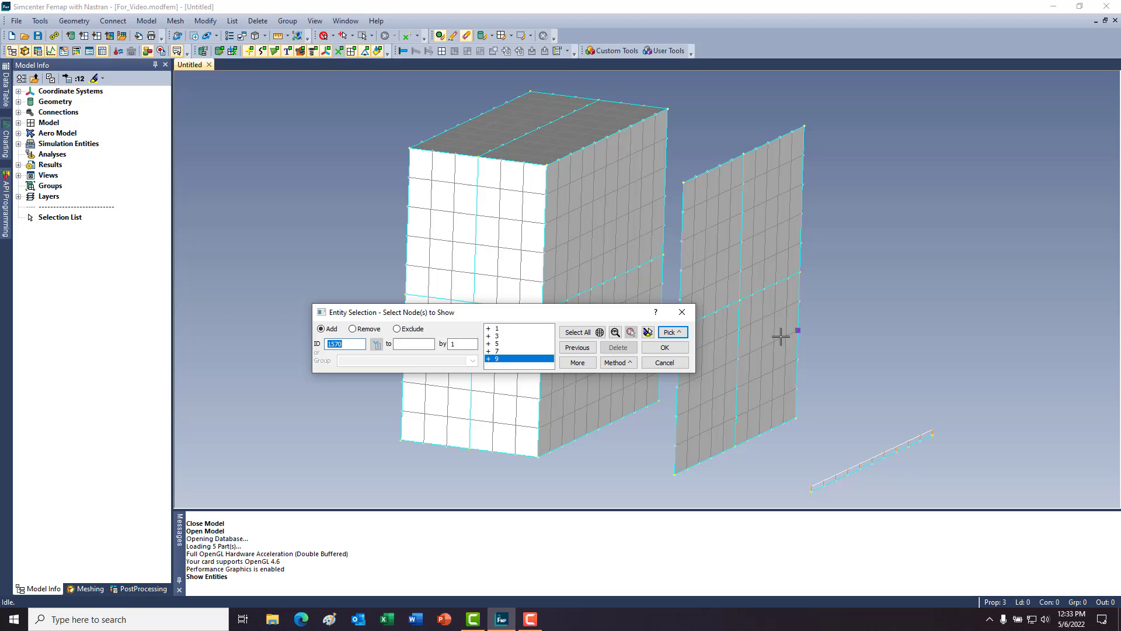
pyautogui.click(663, 348)
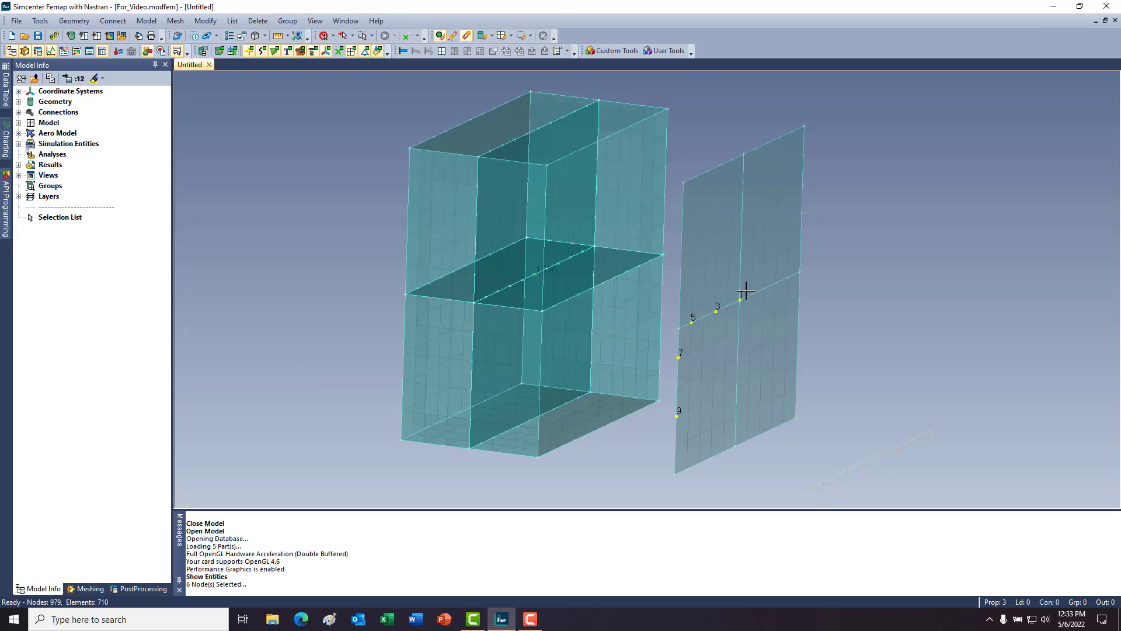
# Step: Check the Selection Tools Path in the Library/Startup preferences and close the preferences without changing anything
pyautogui.click(15, 22)
pyautogui.click(61, 327)
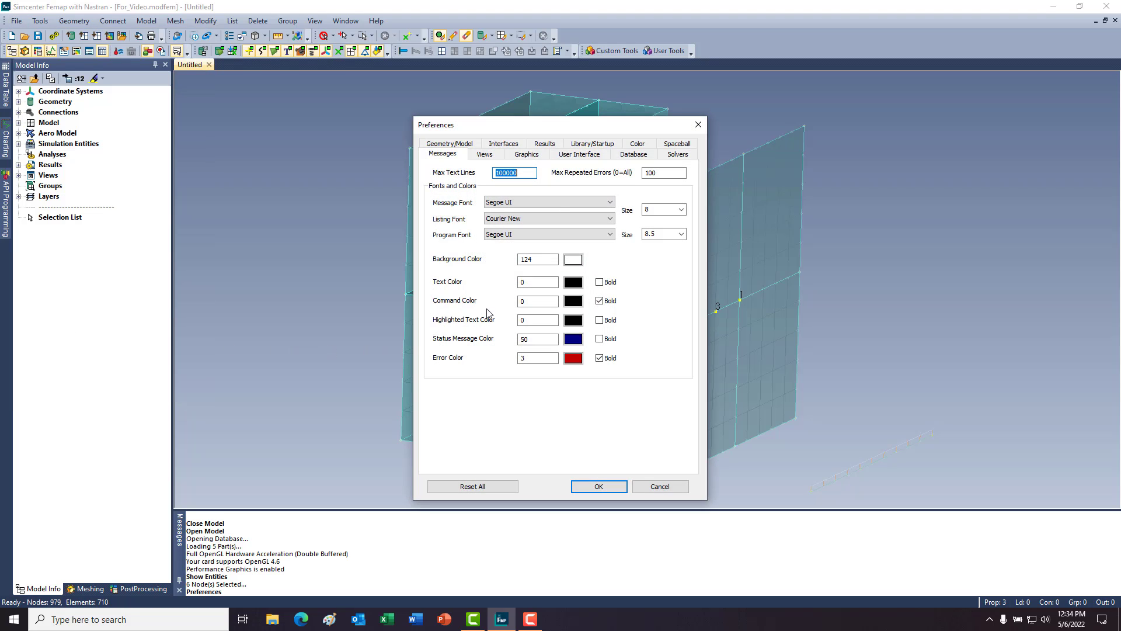
pyautogui.click(593, 144)
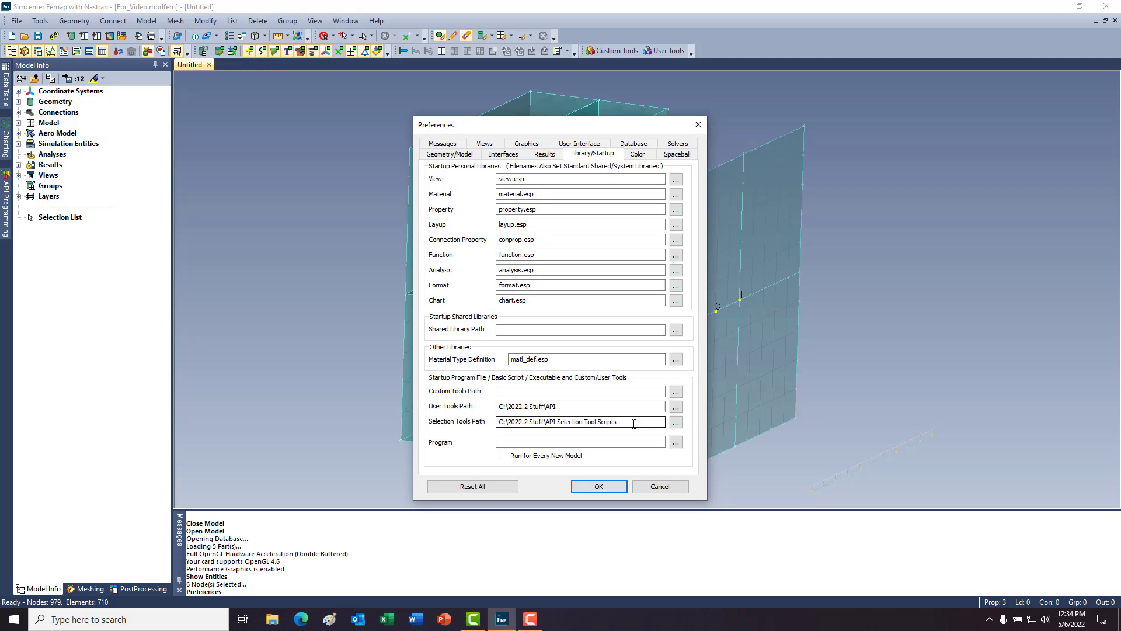
pyautogui.click(598, 486)
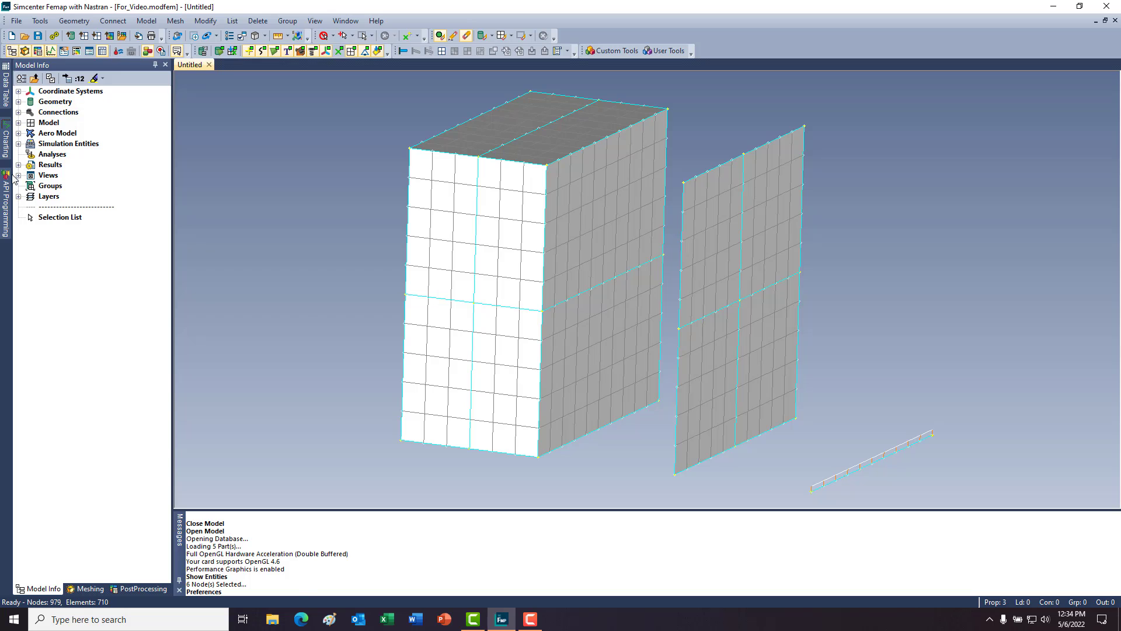
# Step: Show the API Programming pane docked and examine the script's feStartSelectionTool, feEndSelectionTool and feAbortSelectionTool calls
pyautogui.click(6, 204)
pyautogui.click(285, 65)
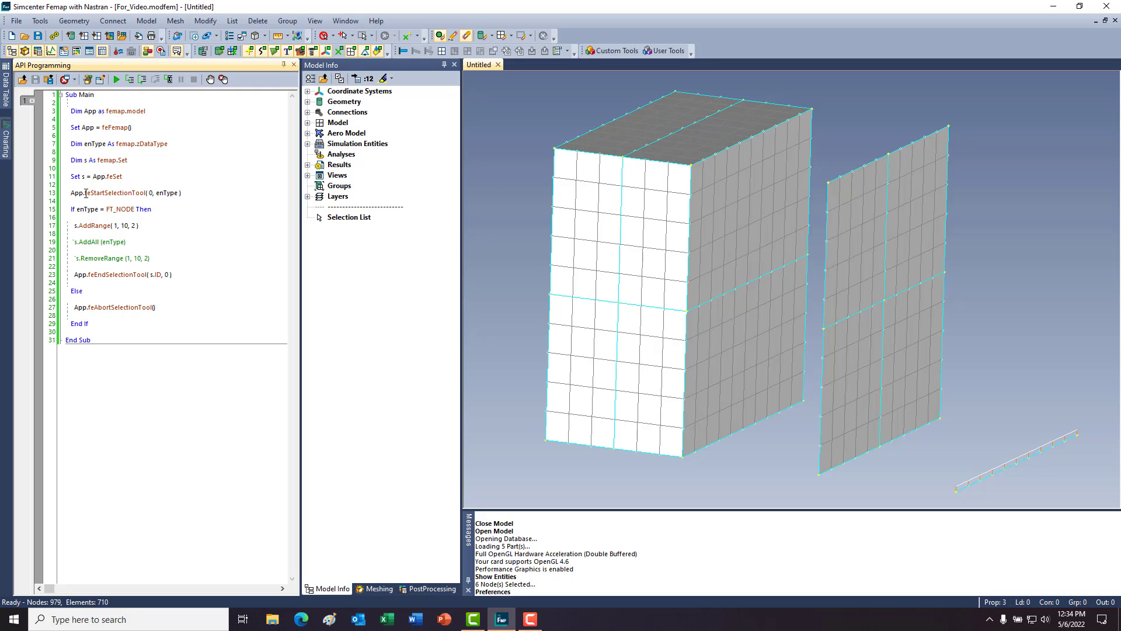
pyautogui.moveTo(85, 192); pyautogui.dragTo(144, 194)
pyautogui.moveTo(87, 274); pyautogui.dragTo(147, 282)
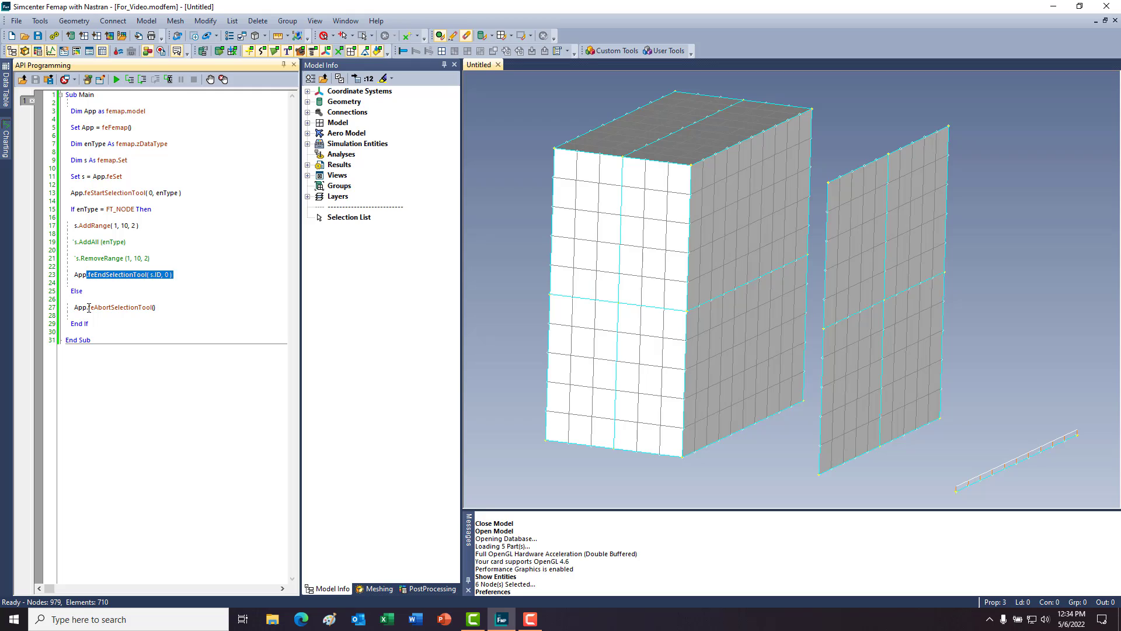
pyautogui.doubleClick(89, 308)
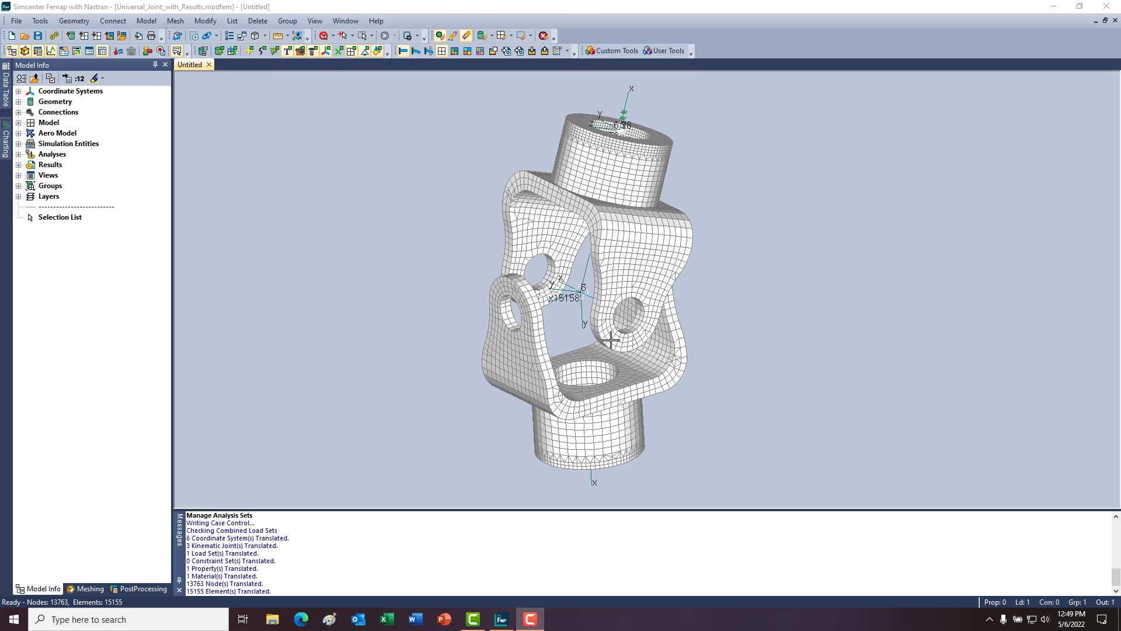
# Step: Preview the analysis input file of analysis set 1, the Simcenter Nastran Multi-Step NL KIN set, for the universal joint model
pyautogui.moveTo(610, 341); pyautogui.dragTo(587, 439, button='middle')
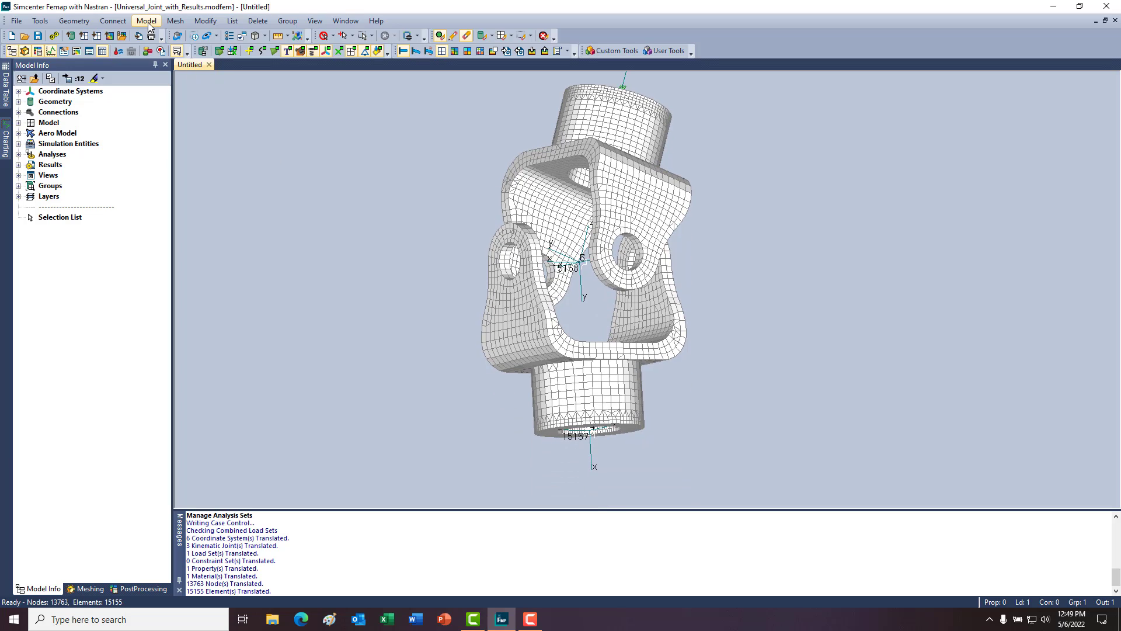
pyautogui.click(147, 22)
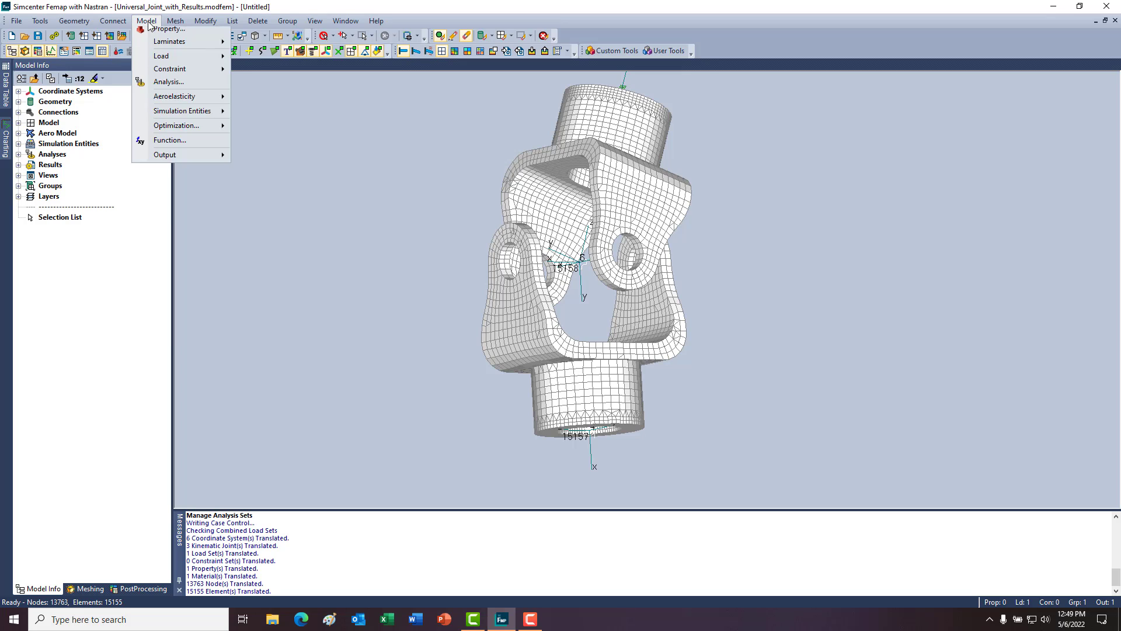
pyautogui.click(169, 142)
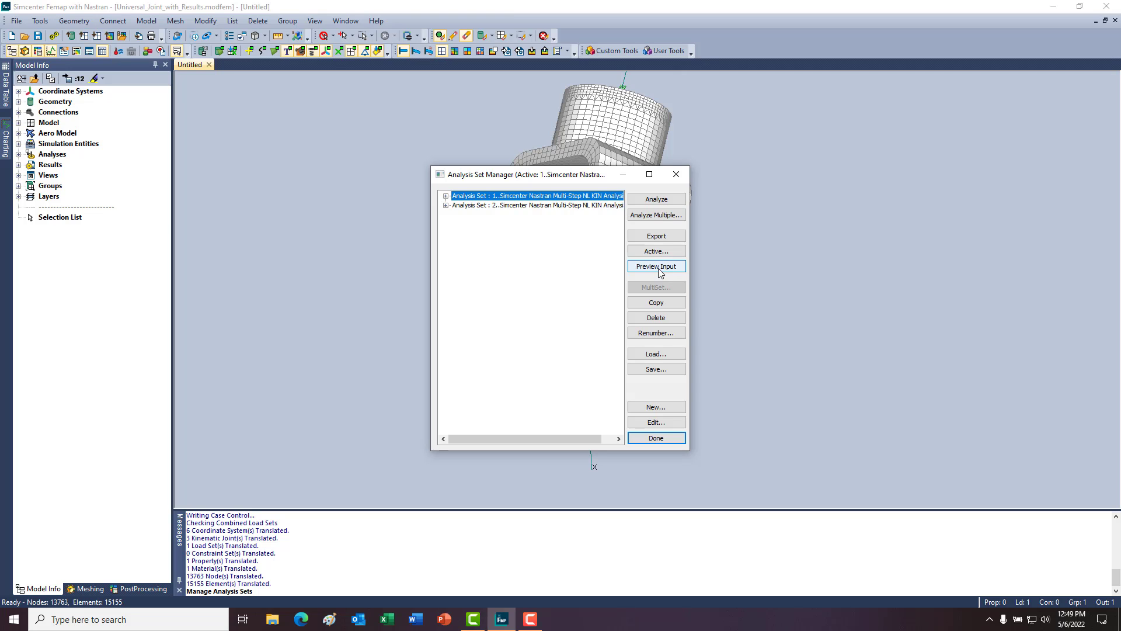
pyautogui.click(658, 268)
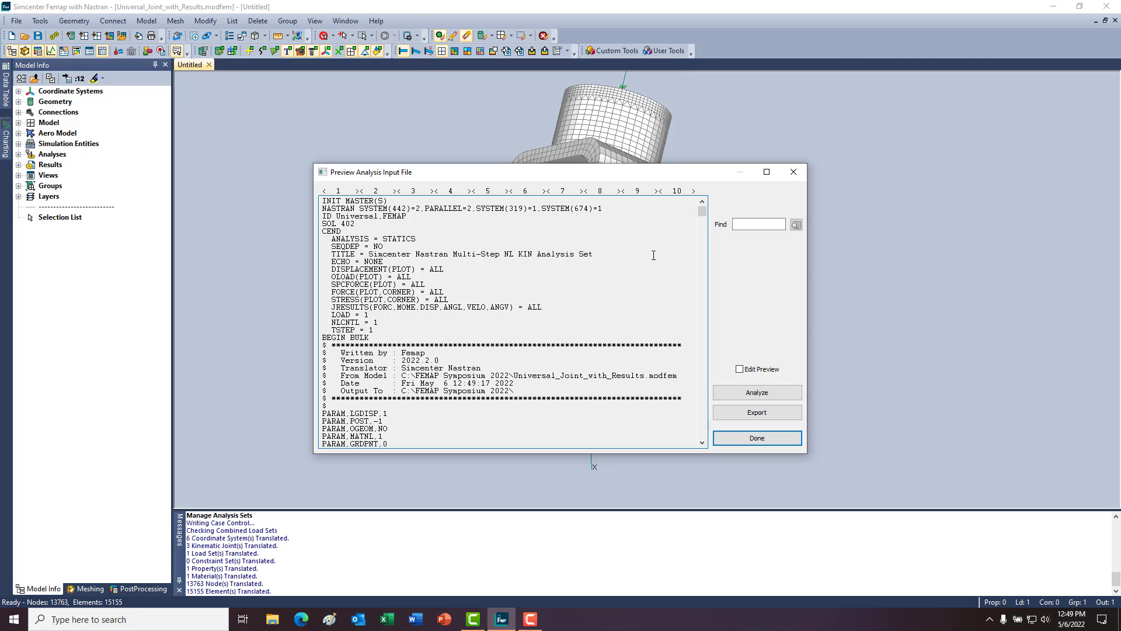
# Step: Find the CJOINT entries in the previewed input file, stepping through successive matches until the search wraps around
pyautogui.click(742, 225)
pyautogui.click(742, 225)
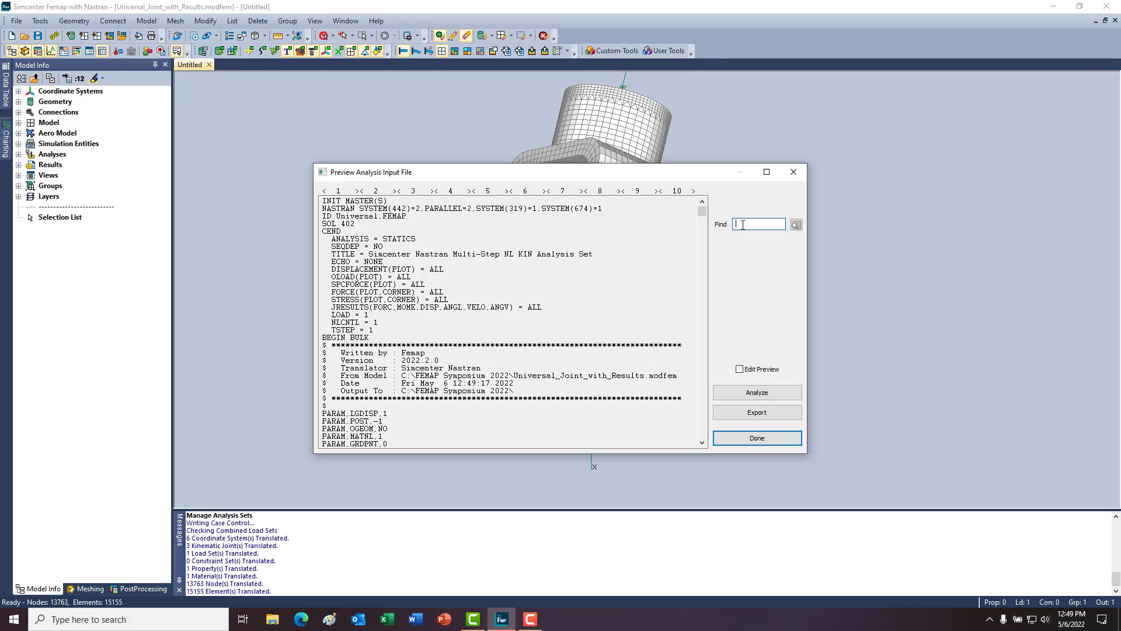
pyautogui.write('CJOINT')
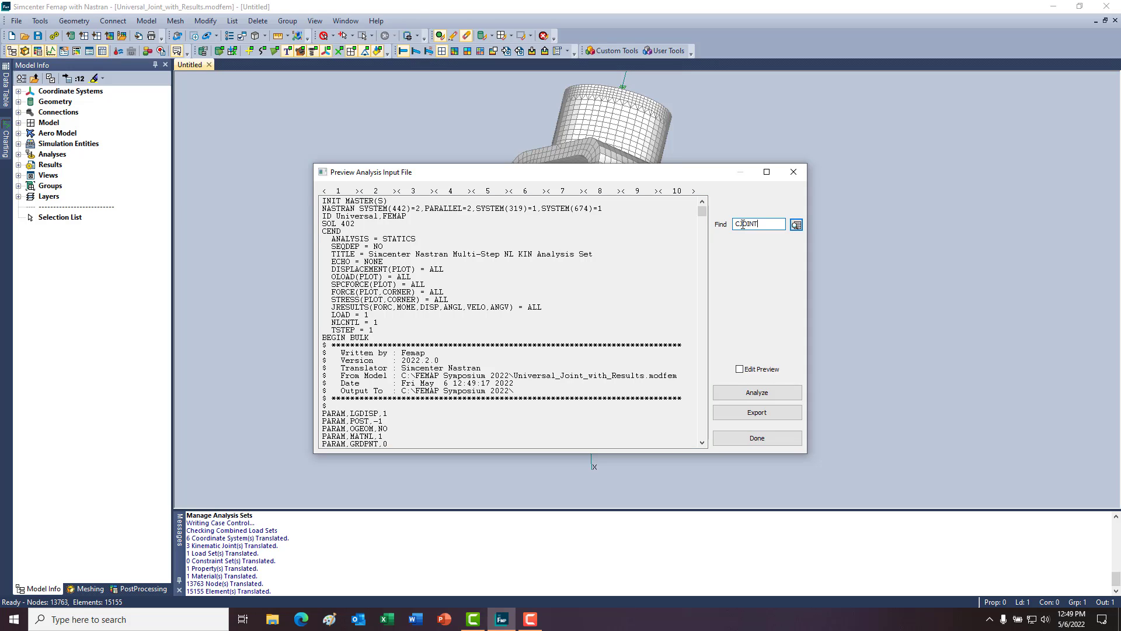
pyautogui.click(797, 225)
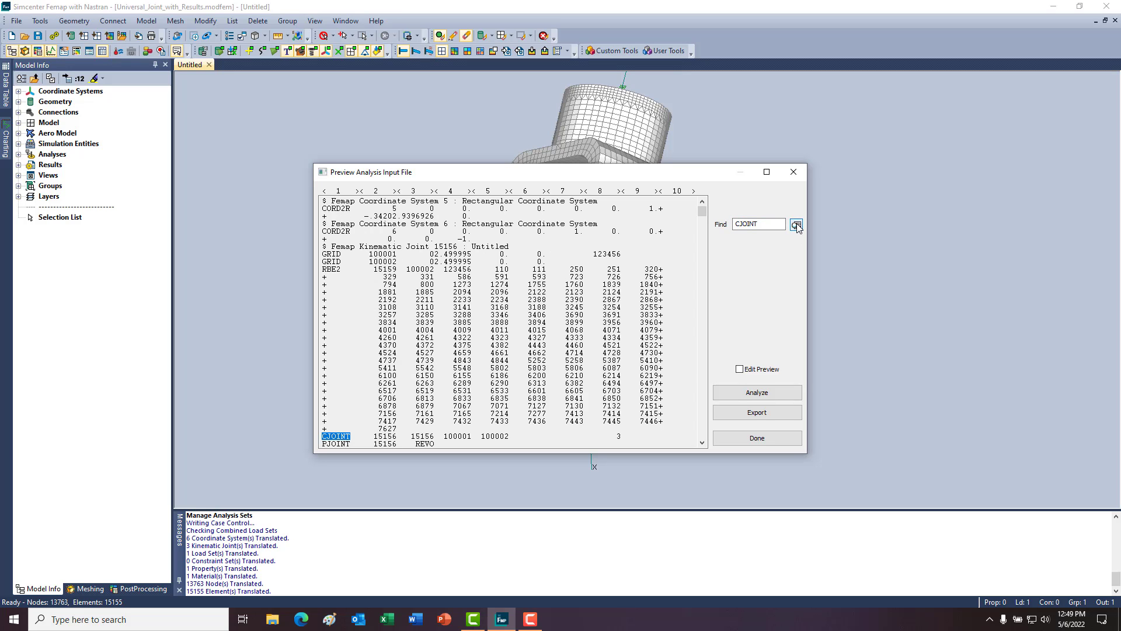
pyautogui.click(796, 225)
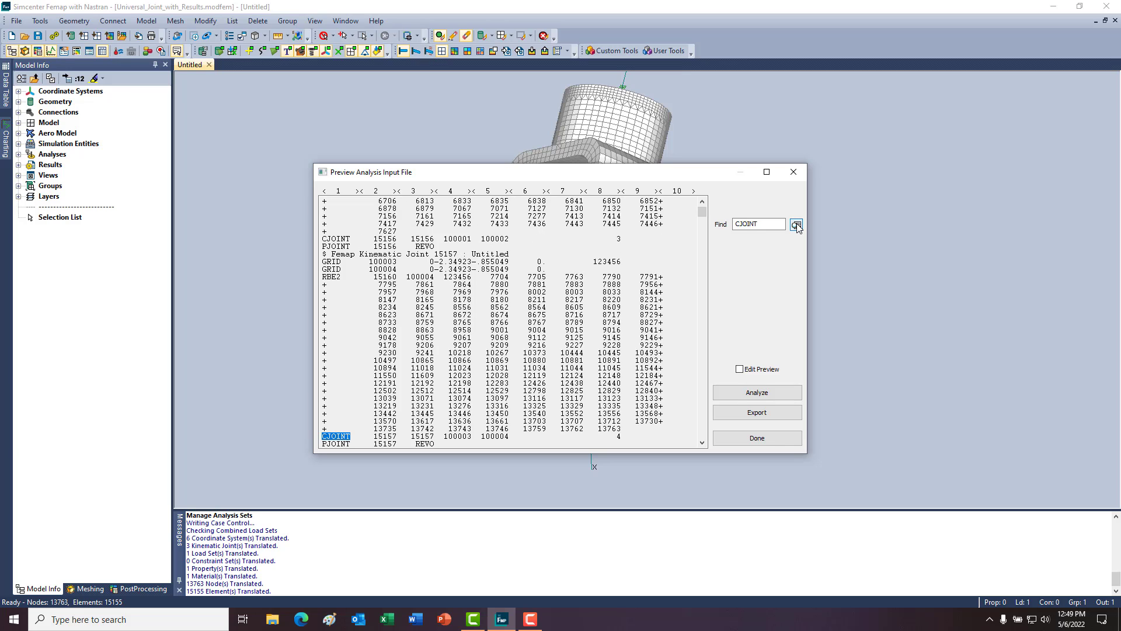
pyautogui.click(796, 225)
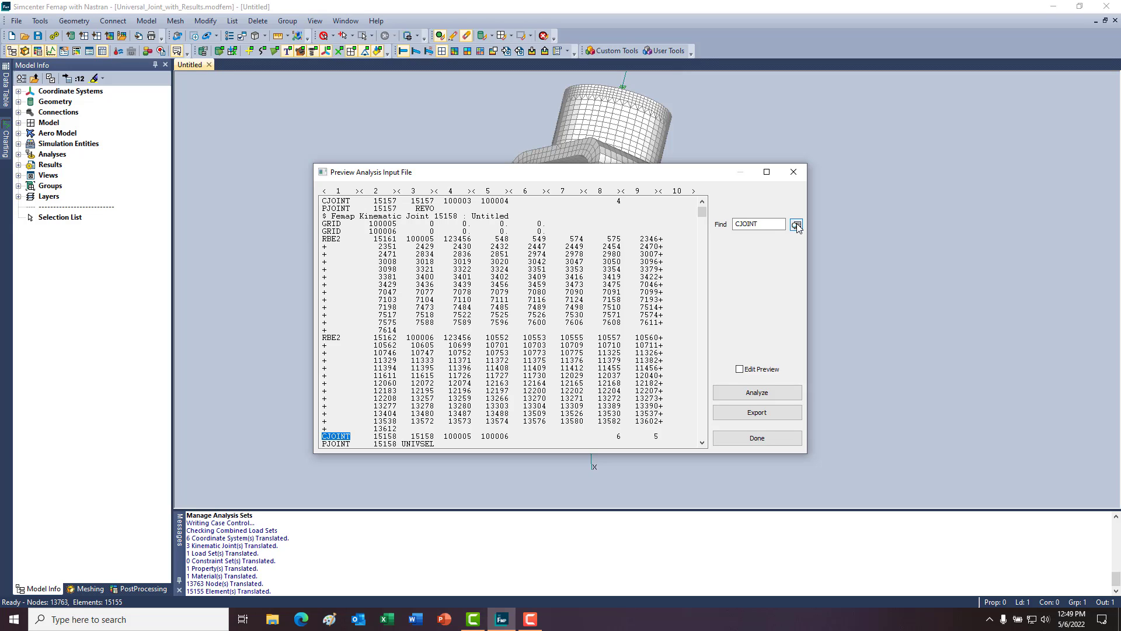
pyautogui.click(796, 225)
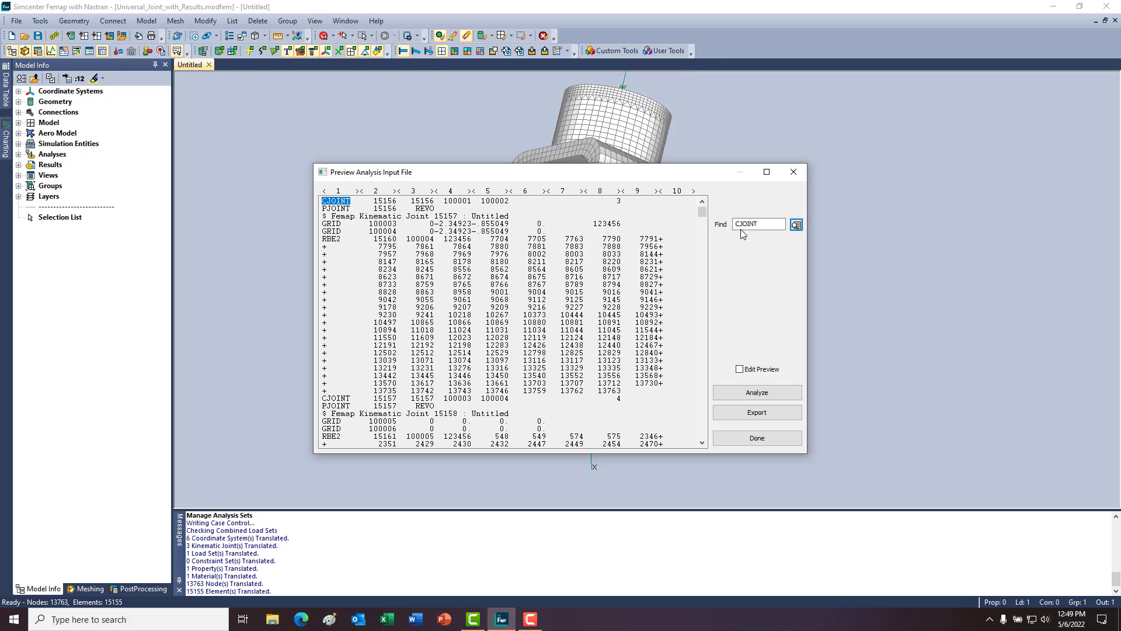
# Step: Change the search term to PJOINT and step through its matches in the previewed input file
pyautogui.moveTo(740, 226); pyautogui.dragTo(735, 228)
pyautogui.write('P')
pyautogui.click(796, 226)
pyautogui.click(796, 226)
pyautogui.click(796, 226)
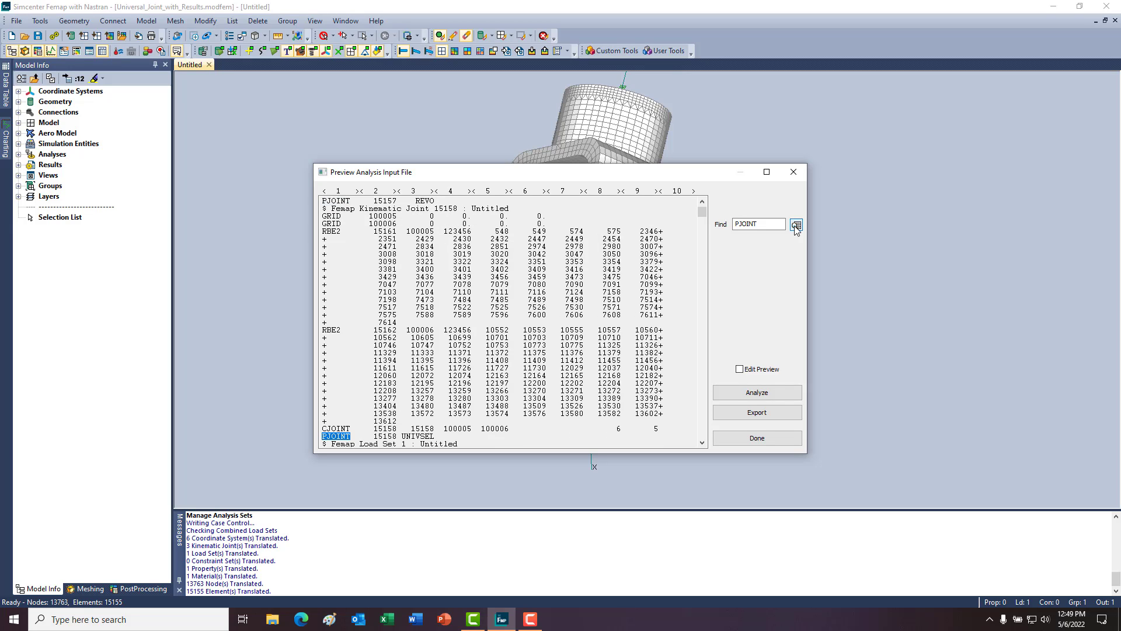